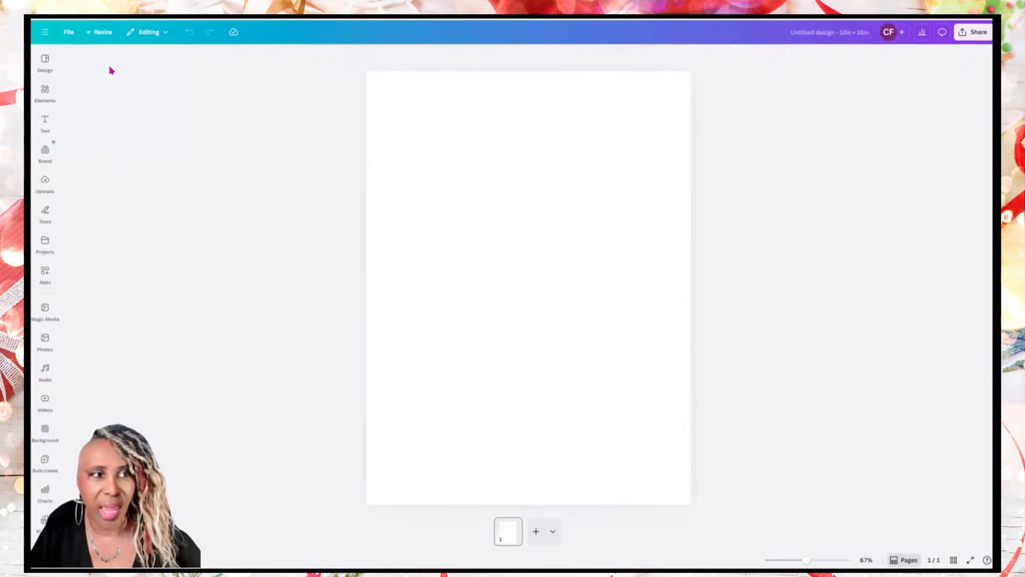
# Search the elements library for "block african american woman".
pyautogui.click(45, 121)
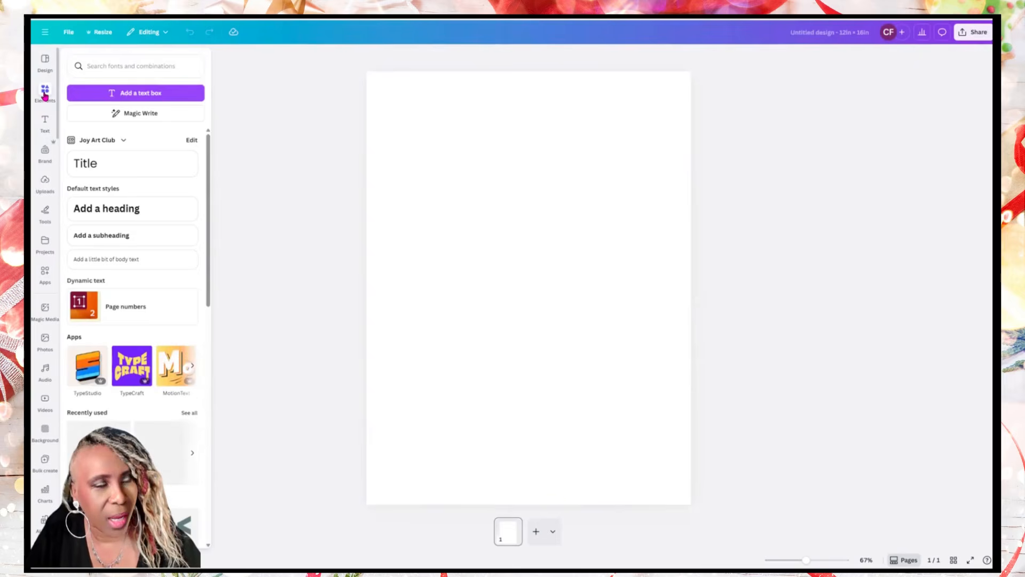
pyautogui.click(45, 94)
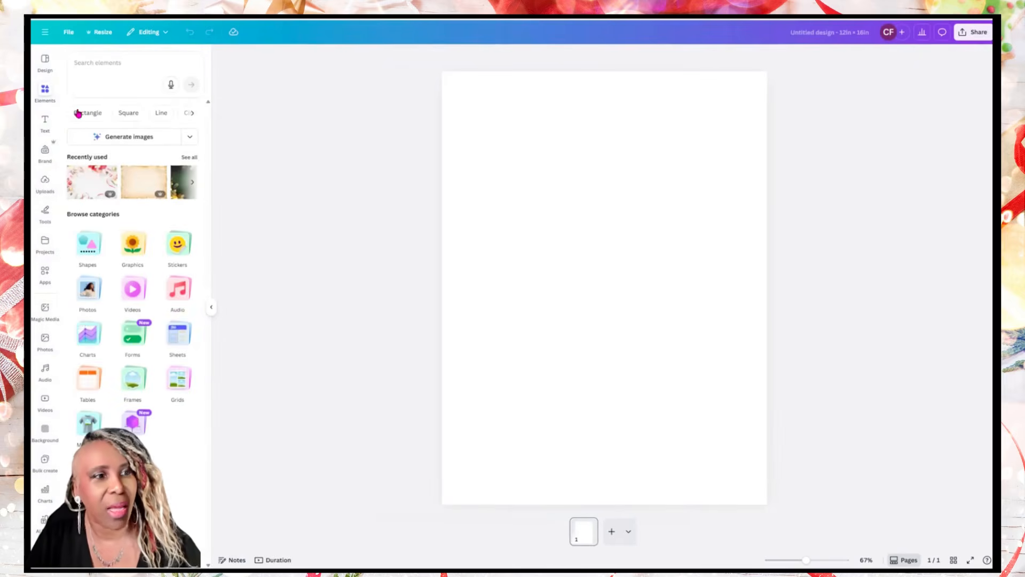
pyautogui.click(93, 64)
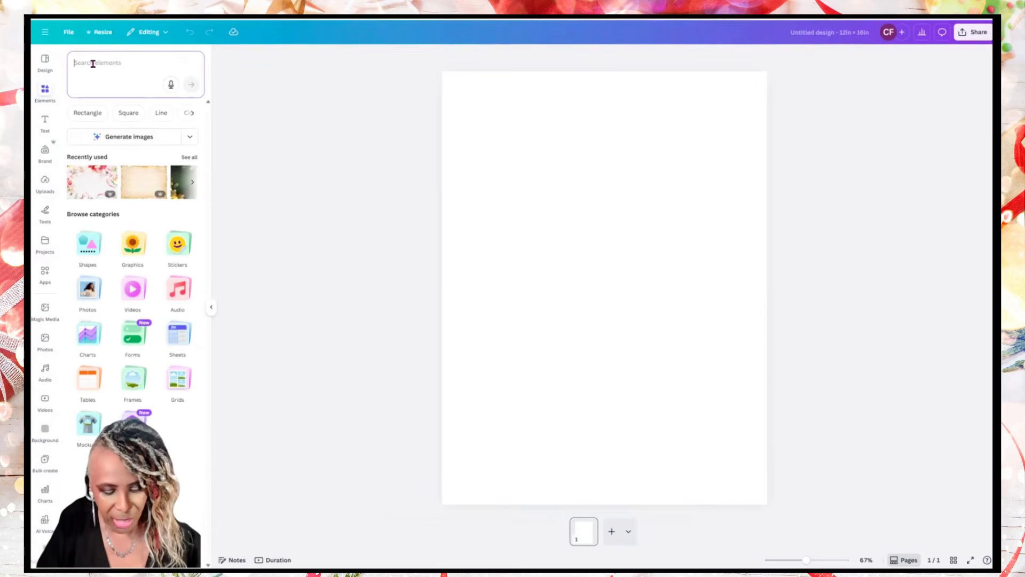
pyautogui.write('bl')
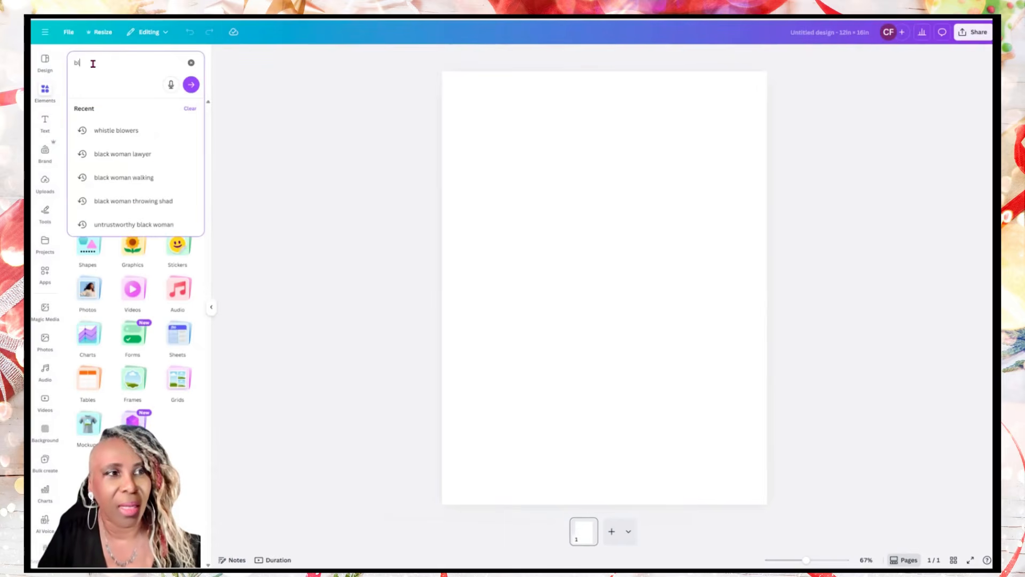
pyautogui.write('ock grid')
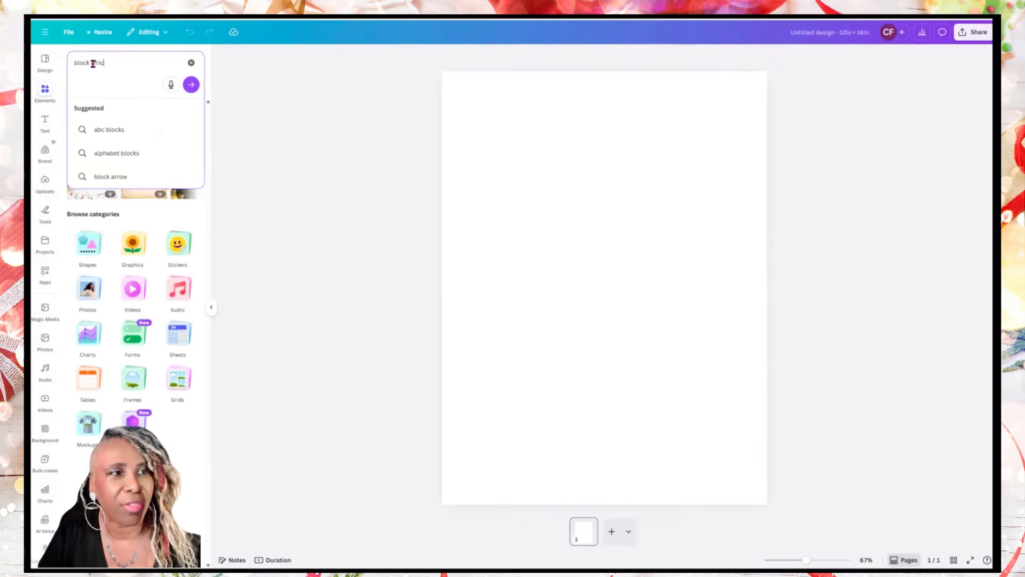
pyautogui.write('can american')
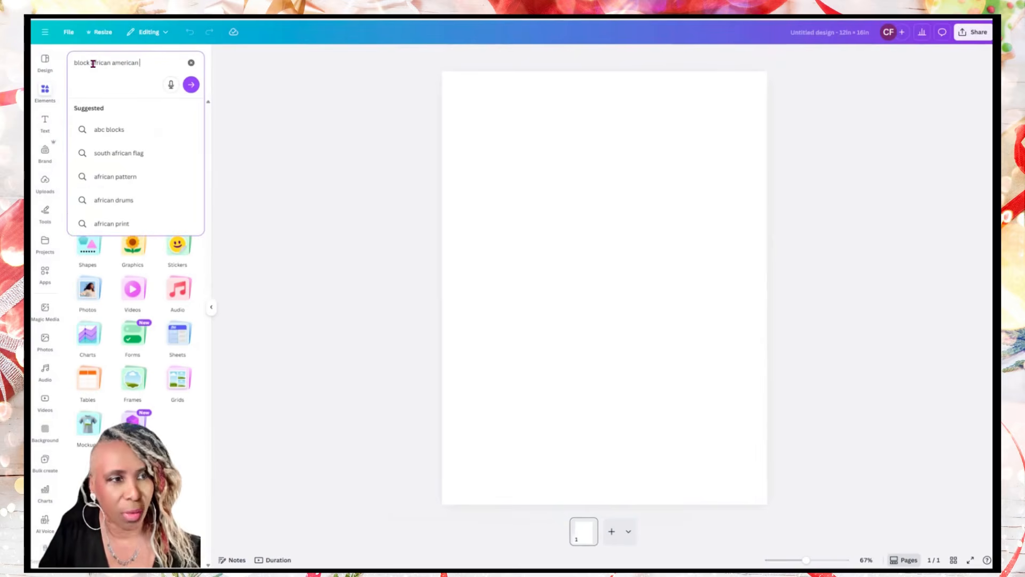
pyautogui.write(' woman')
pyautogui.press('Return')
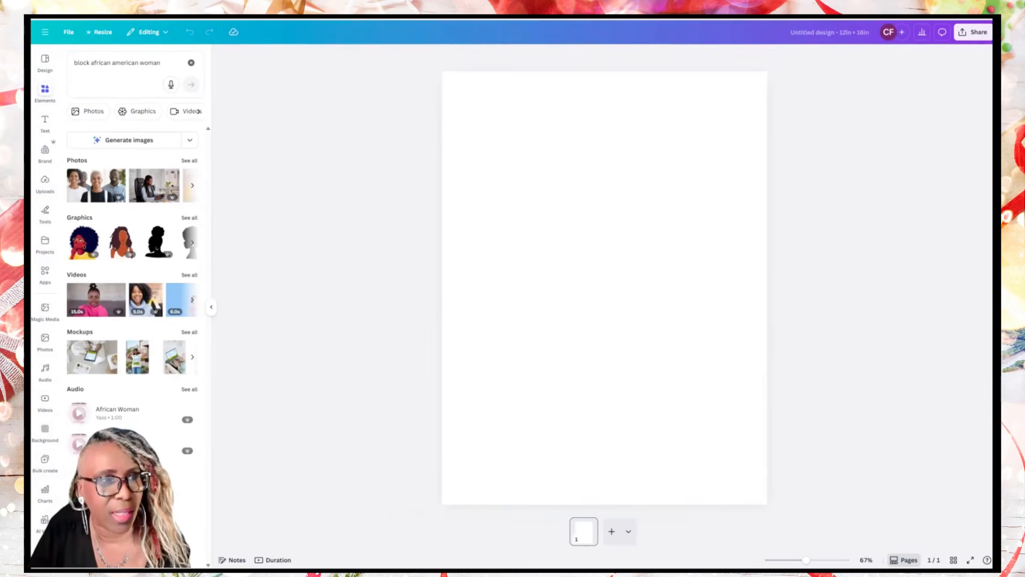
# Filter the search results to graphics and look through them for a suitable illustration of a woman.
pyautogui.click(141, 112)
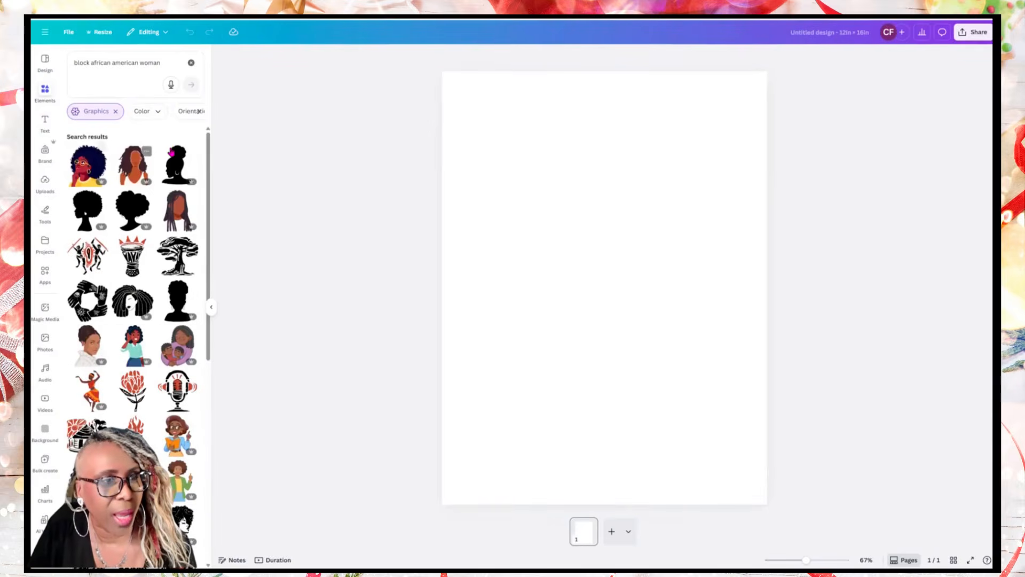
pyautogui.scroll(-1, 136, 249)
pyautogui.scroll(-10, 136, 249)
pyautogui.scroll(-3, 111, 357)
pyautogui.scroll(-7, 111, 360)
pyautogui.scroll(-4, 111, 367)
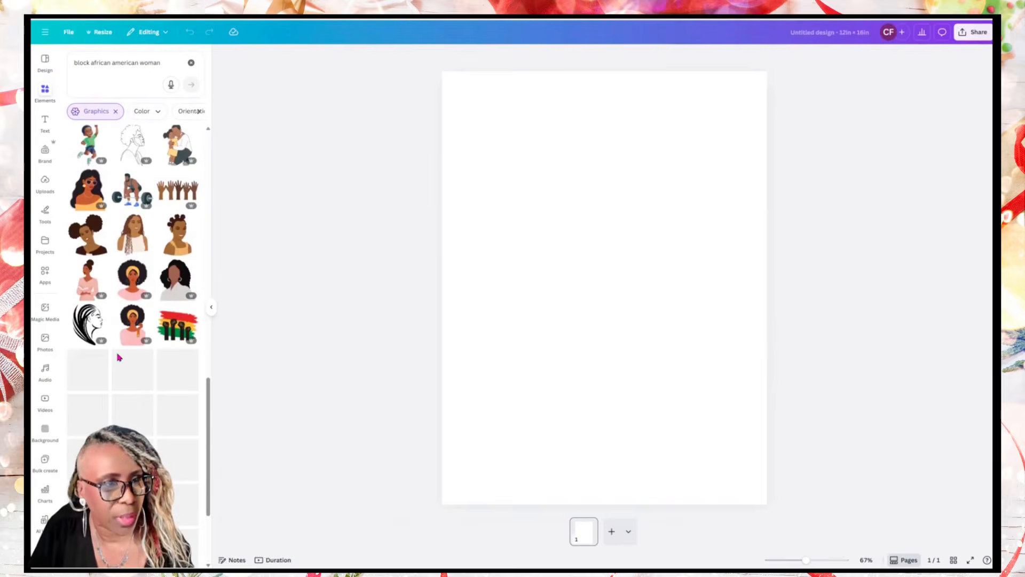
pyautogui.scroll(-8, 142, 380)
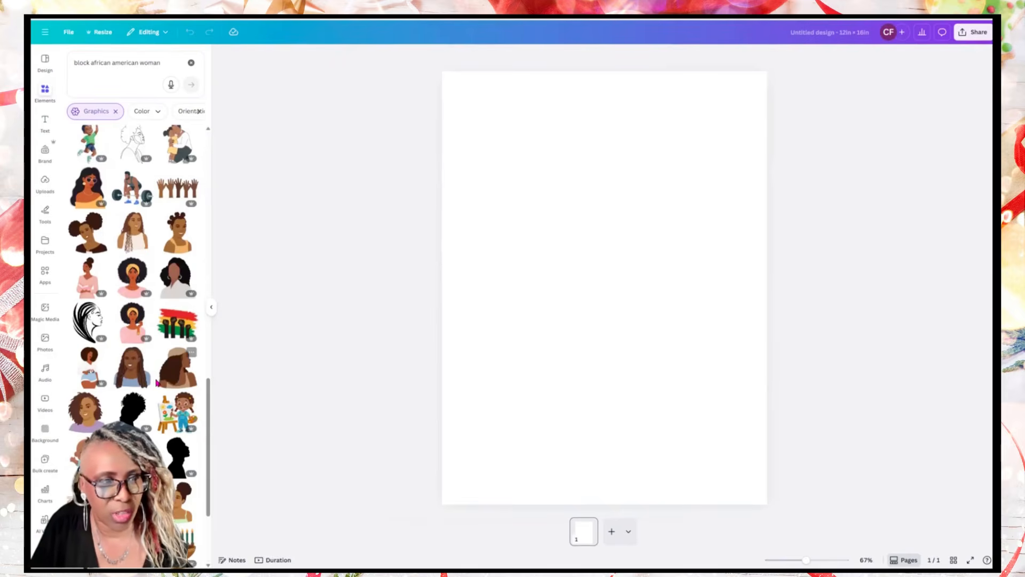
pyautogui.scroll(-10, 143, 380)
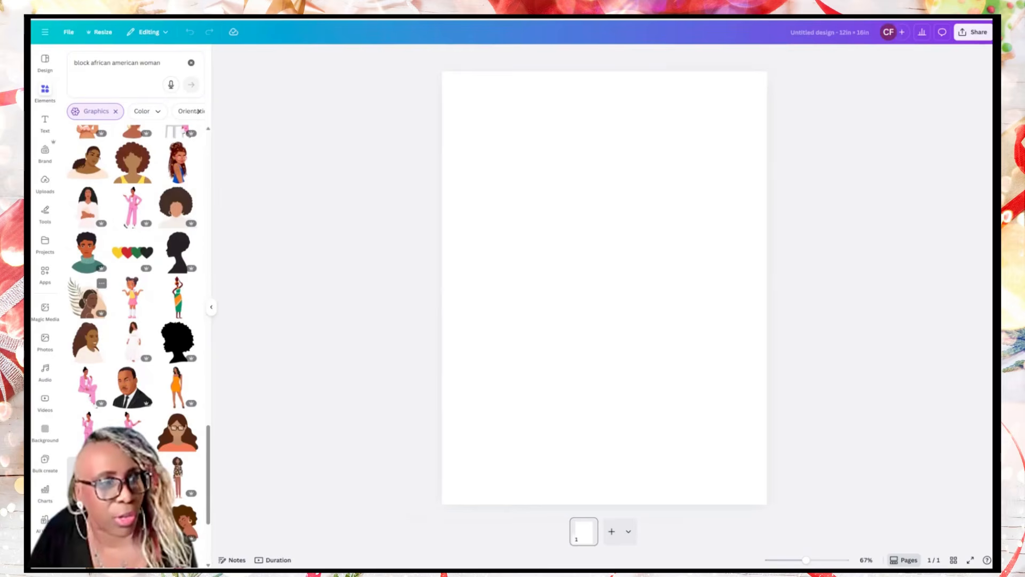
# Add the image of the woman in a pink coat with a handbag from the "May 17 2025 - B" project folder and place it near the page's center.
pyautogui.click(44, 242)
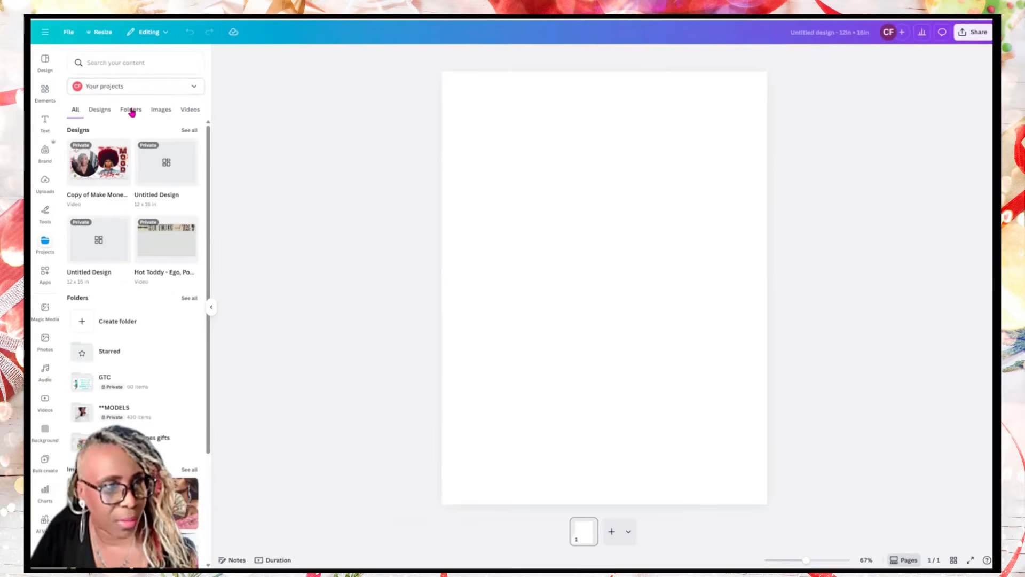
pyautogui.click(126, 111)
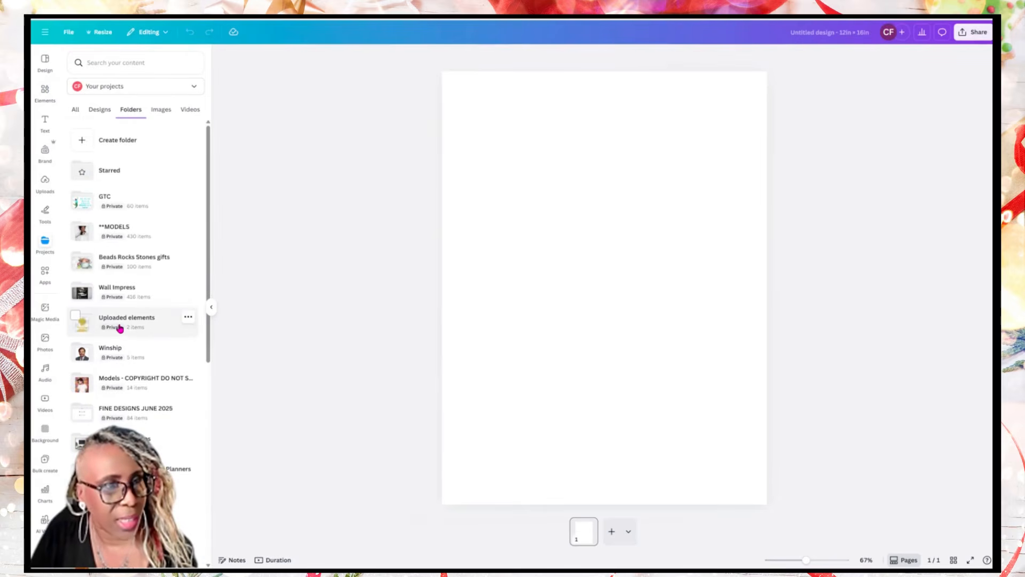
pyautogui.scroll(-3, 69, 298)
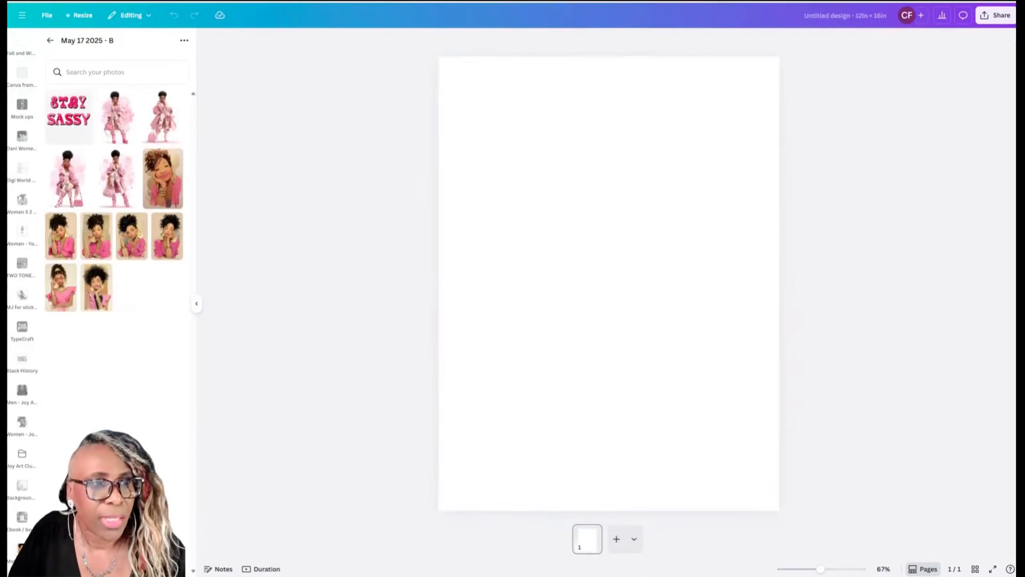
pyautogui.click(121, 117)
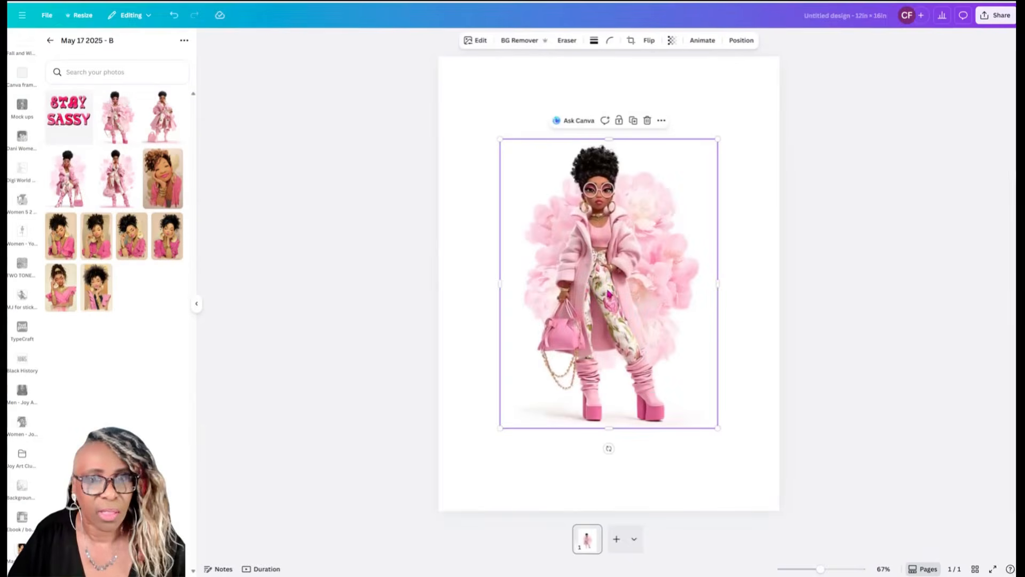
pyautogui.moveTo(576, 248); pyautogui.dragTo(614, 263)
pyautogui.moveTo(691, 350); pyautogui.dragTo(706, 324)
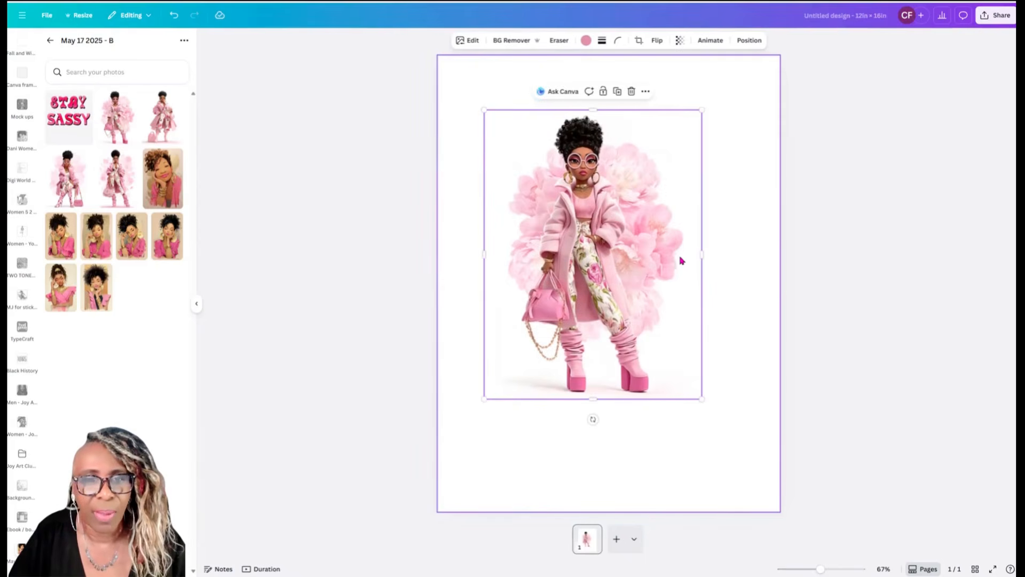
pyautogui.moveTo(586, 257); pyautogui.dragTo(597, 279)
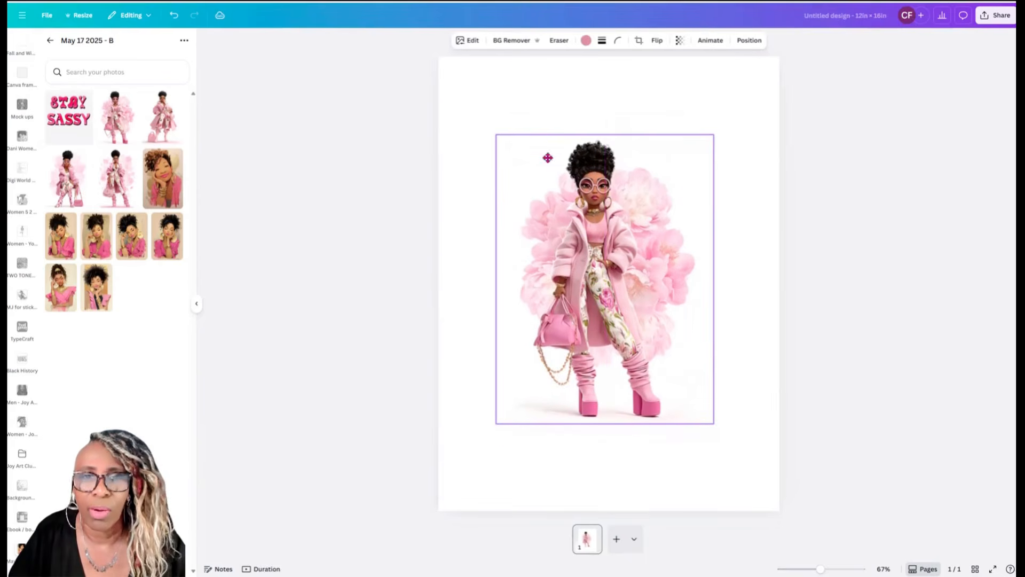
# Set the page background to the near-black color from the photo colors.
pyautogui.click(521, 86)
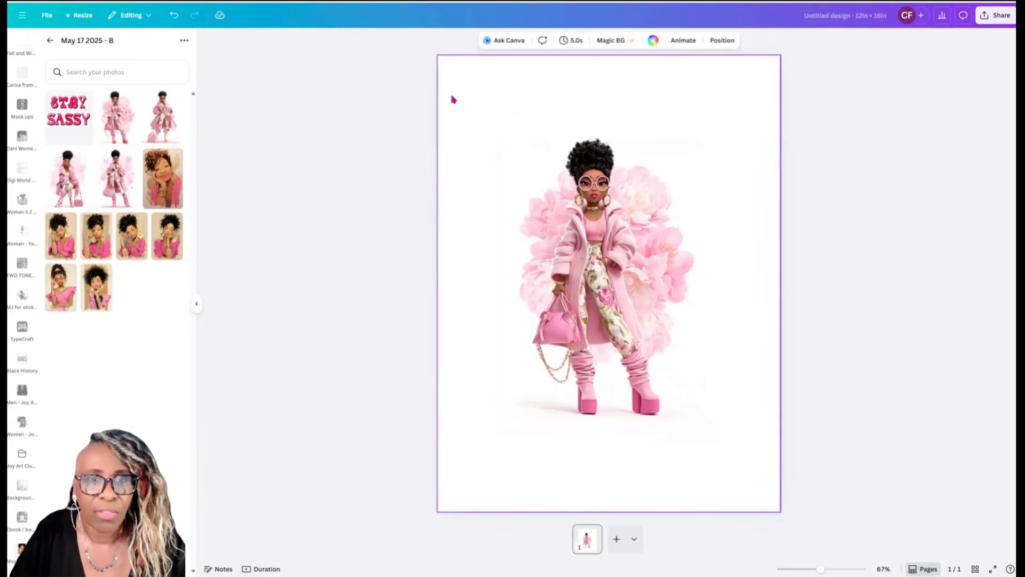
pyautogui.click(652, 44)
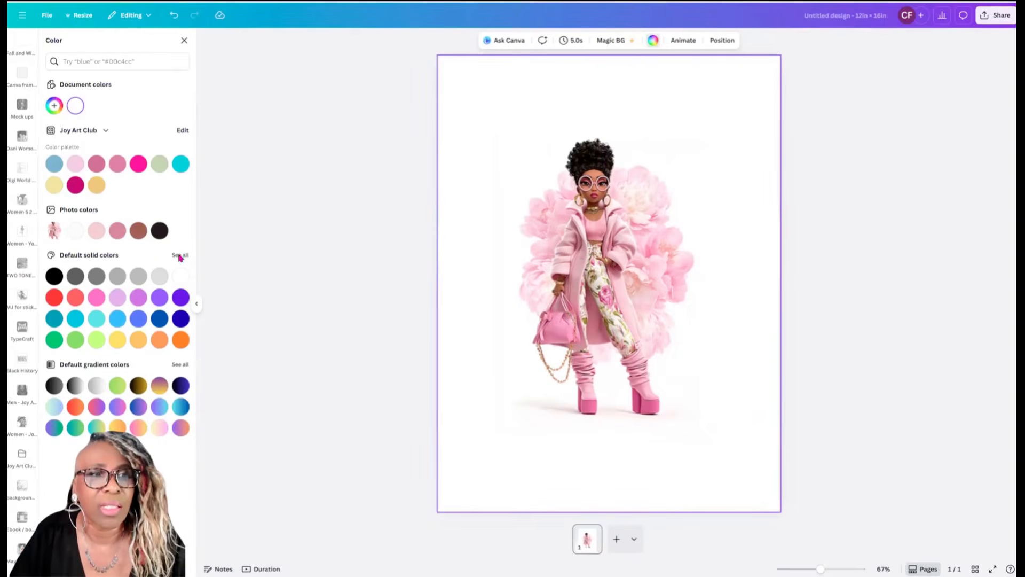
pyautogui.click(160, 235)
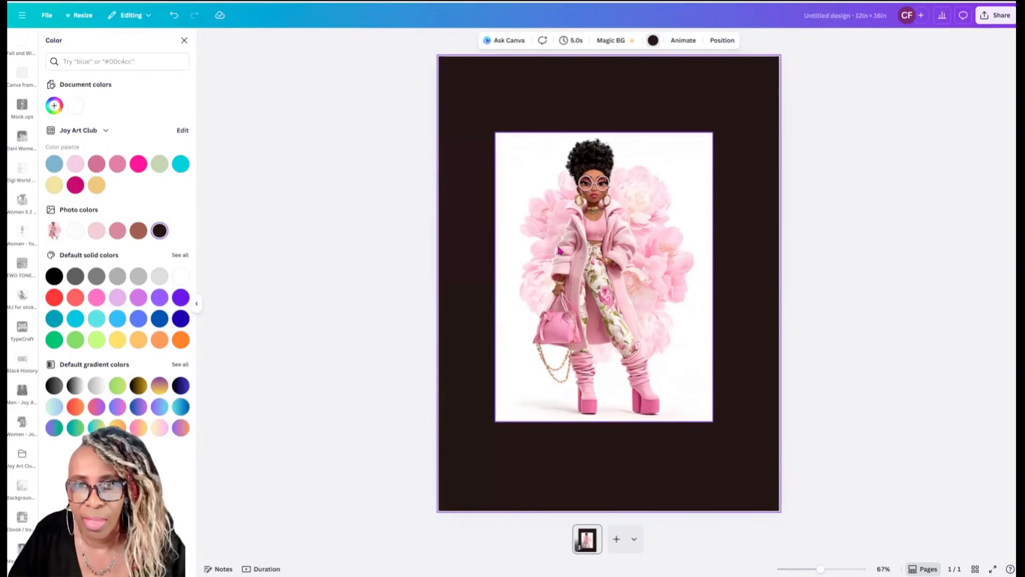
# Remove the background from the woman's image and enlarge it to fill most of the page.
pyautogui.click(621, 265)
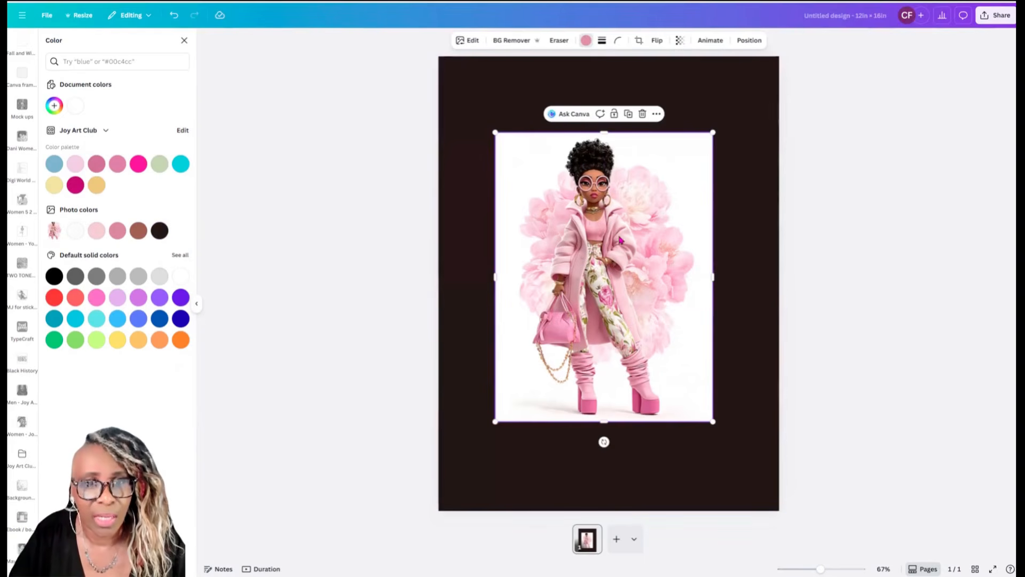
pyautogui.click(507, 41)
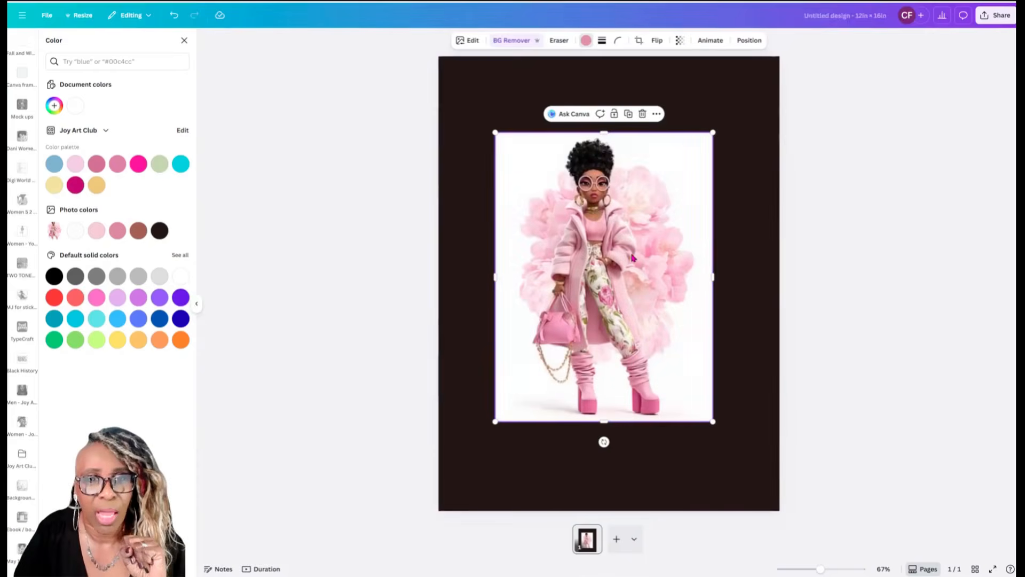
pyautogui.moveTo(629, 267); pyautogui.dragTo(578, 200)
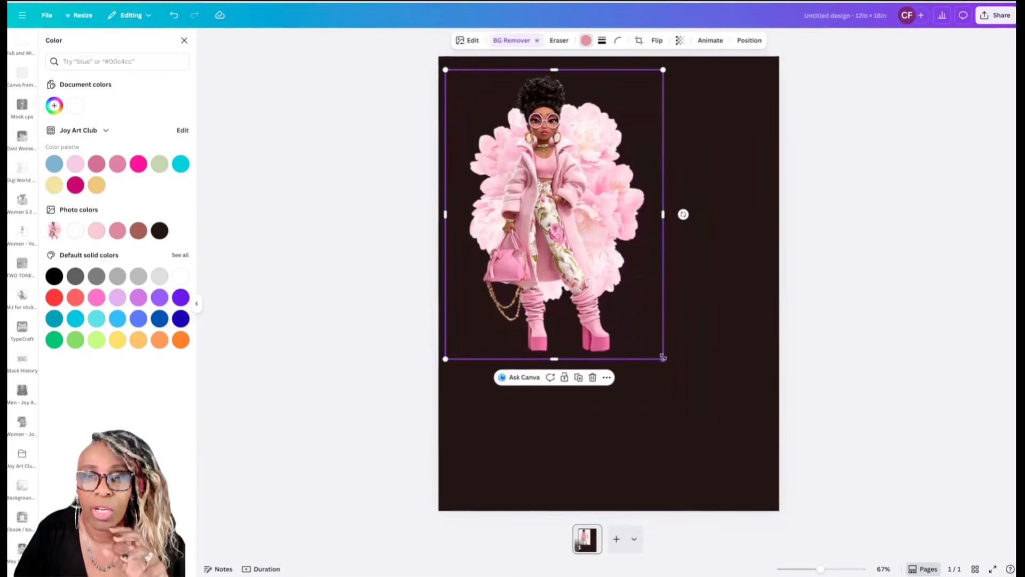
pyautogui.moveTo(664, 360); pyautogui.dragTo(721, 434)
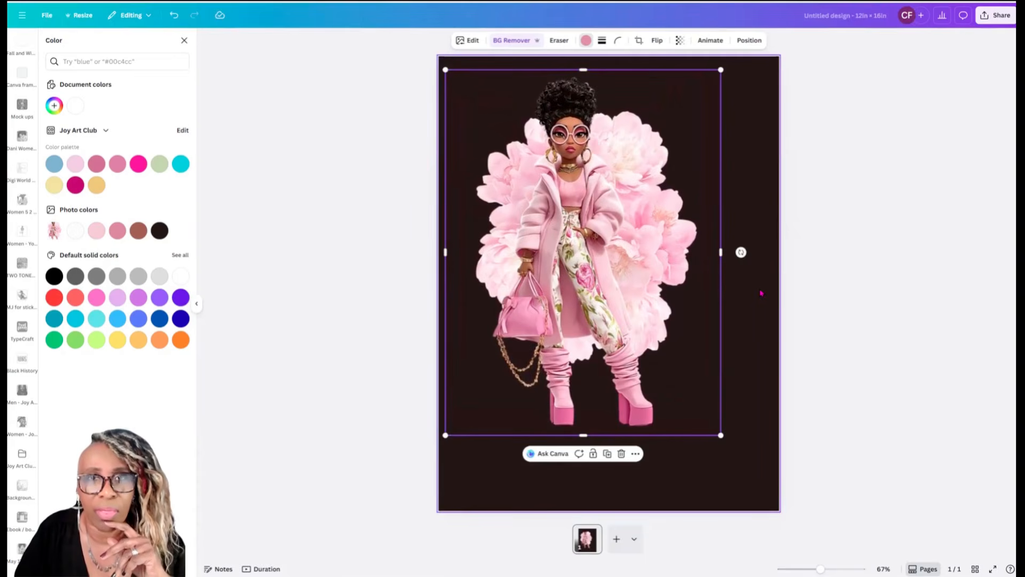
pyautogui.moveTo(674, 253); pyautogui.dragTo(684, 309)
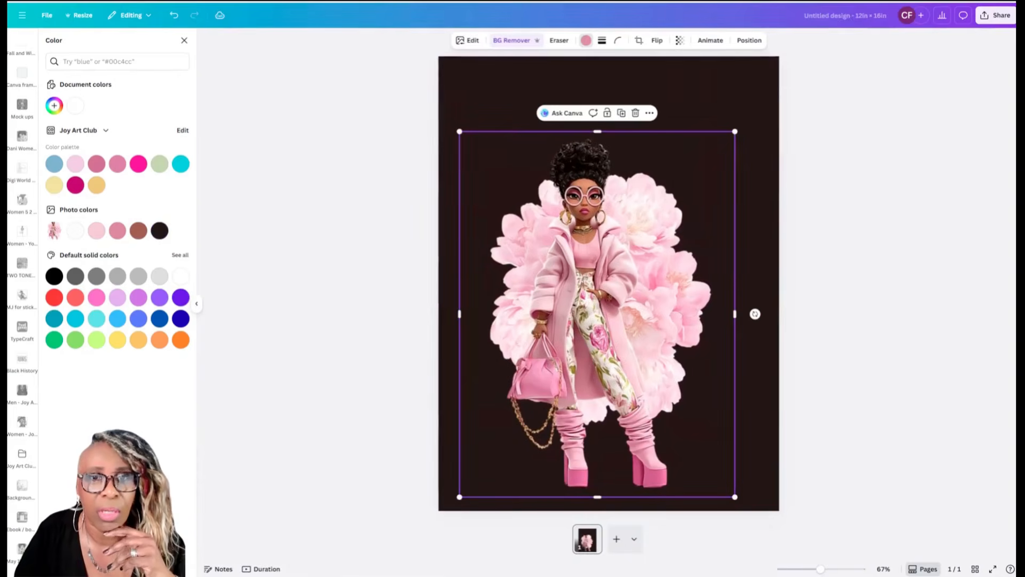
# Undo the dark page background and move the woman's image up to leave space beneath her boots.
pyautogui.click(703, 95)
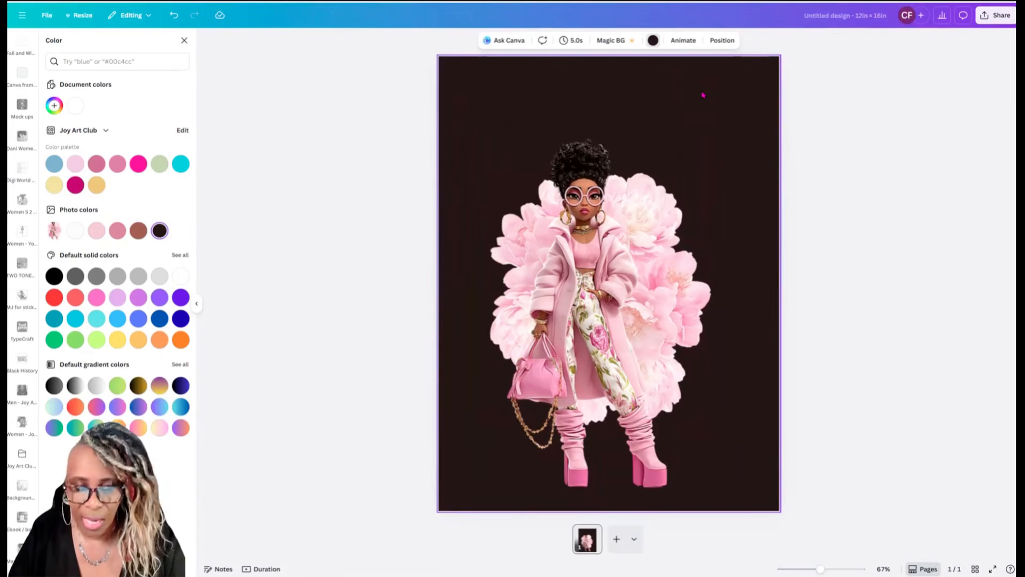
pyautogui.hotkey('ctrl', 'z')
pyautogui.click(678, 258)
pyautogui.moveTo(651, 248); pyautogui.dragTo(661, 181)
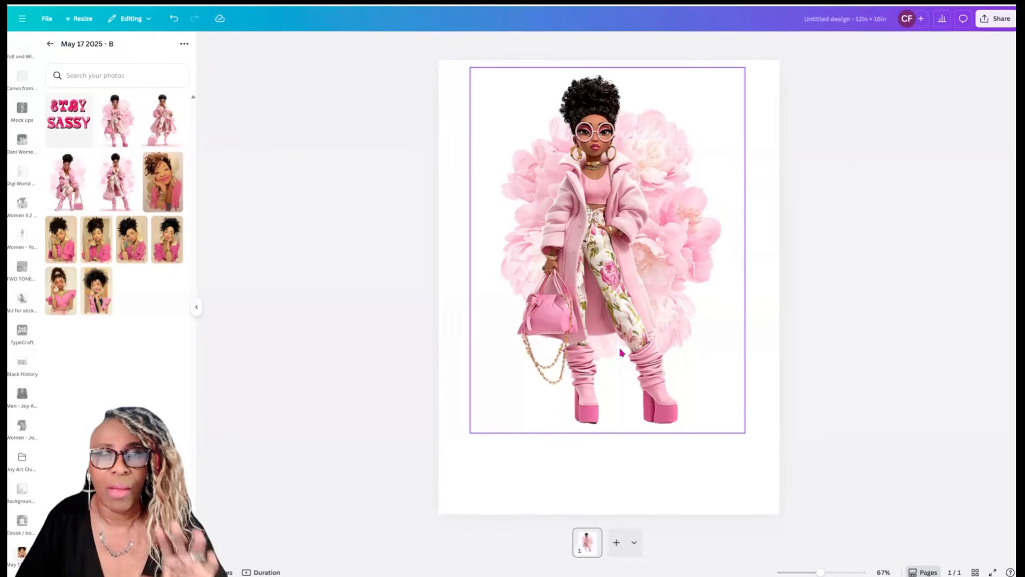
# Add a text box over the woman's lower legs and replace its placeholder text with "She".
pyautogui.click(595, 473)
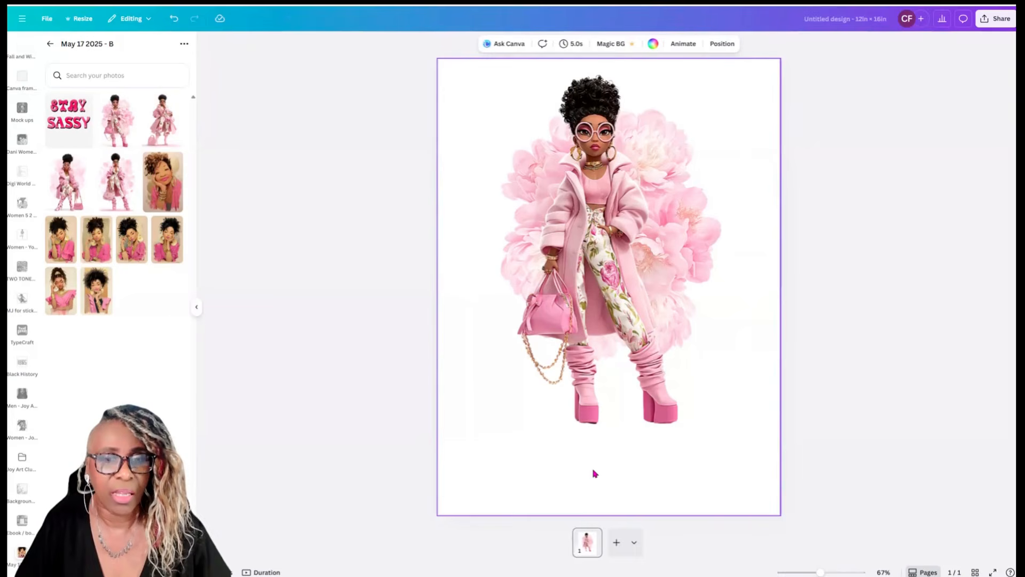
pyautogui.press('t')
pyautogui.moveTo(619, 288); pyautogui.dragTo(571, 374)
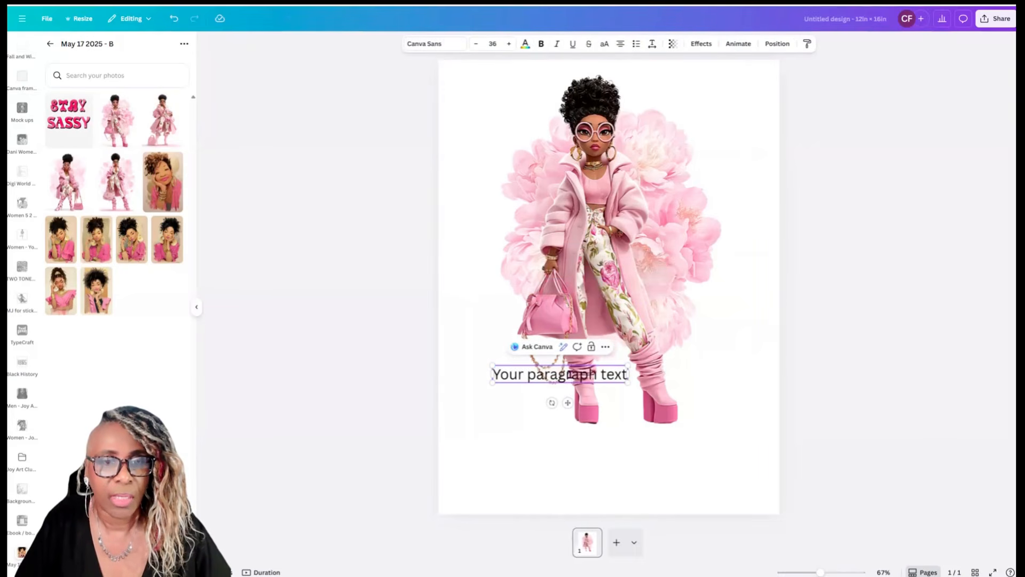
pyautogui.doubleClick(570, 374)
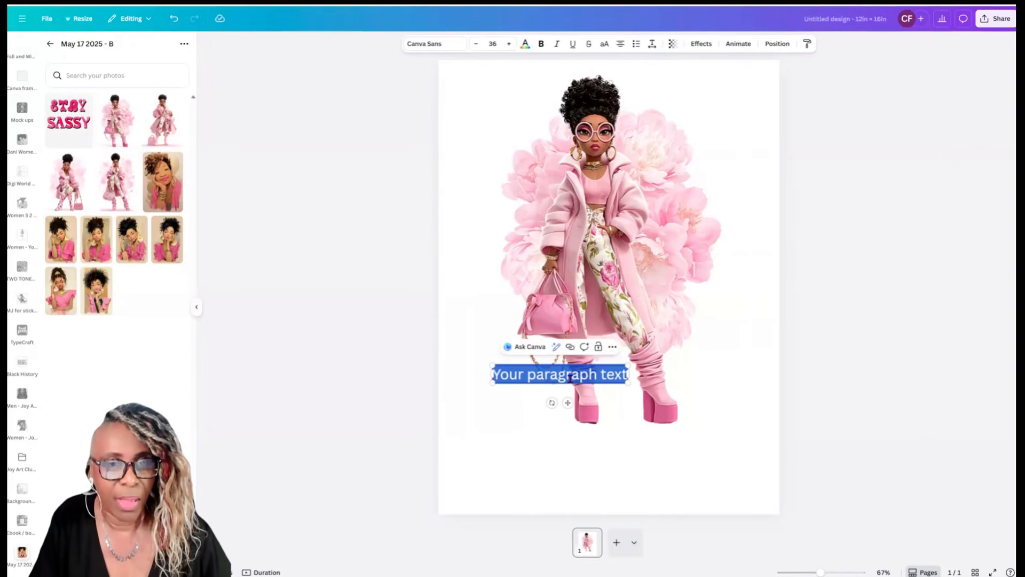
pyautogui.write('Shei is a')
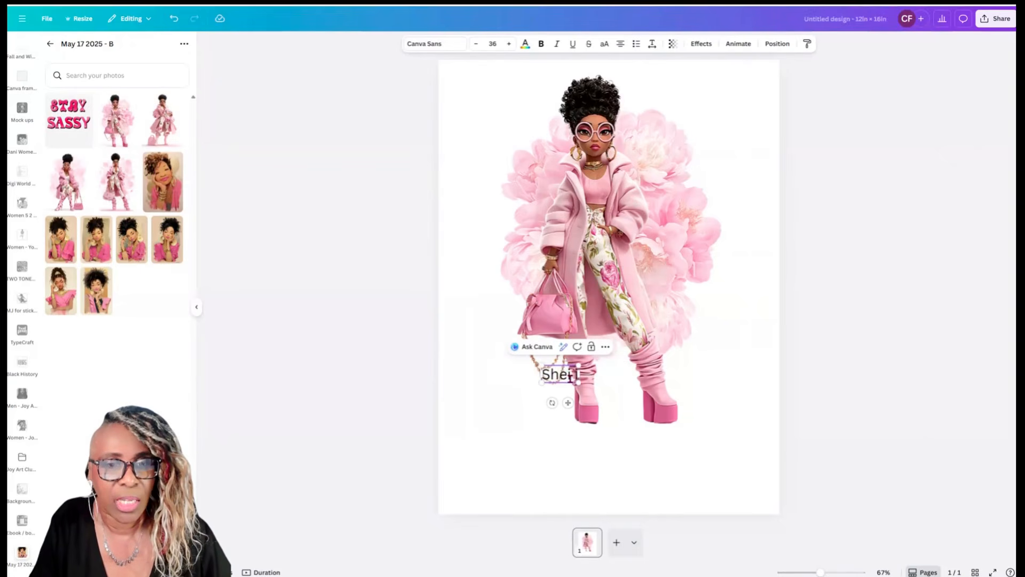
pyautogui.press('BackSpace')
pyautogui.press('BackSpace')
pyautogui.press('BackSpace')
pyautogui.press('BackSpace')
pyautogui.press('BackSpace')
pyautogui.press('BackSpace')
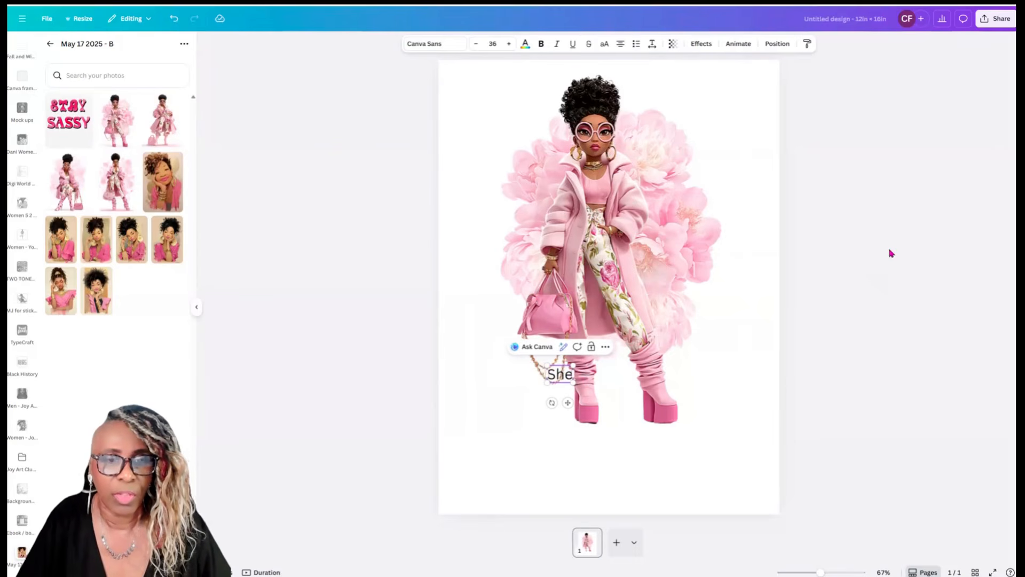
# Complete the text as "She is a total" and place it just below the woman's boots, toward the page's left side.
pyautogui.moveTo(566, 402); pyautogui.dragTo(545, 466)
pyautogui.click(550, 435)
pyautogui.write('id s')
pyautogui.press('BackSpace')
pyautogui.press('BackSpace')
pyautogui.press('BackSpace')
pyautogui.write('d s')
pyautogui.press('BackSpace')
pyautogui.press('BackSpace')
pyautogui.press('BackSpace')
pyautogui.press('BackSpace')
pyautogui.write('s a')
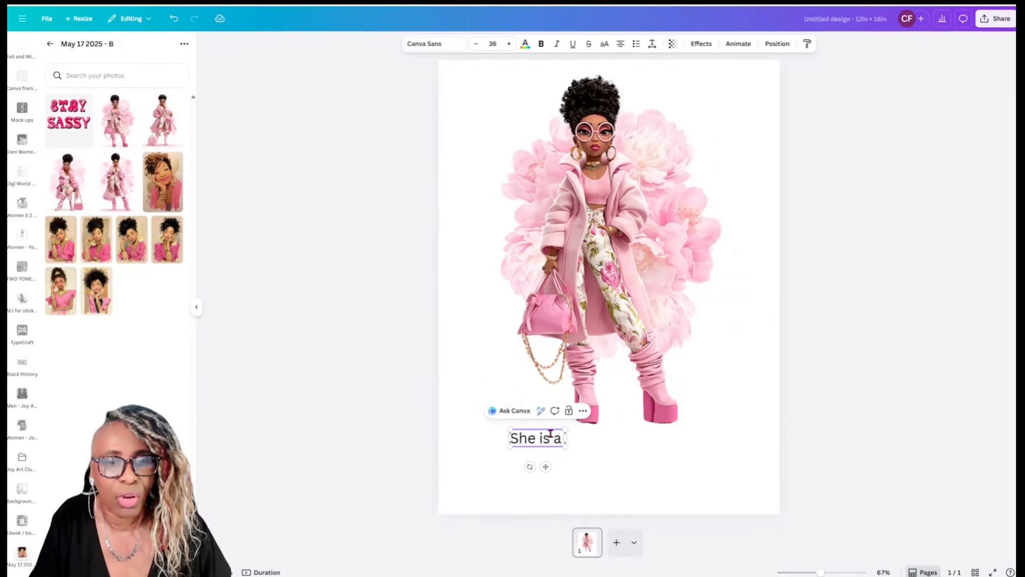
pyautogui.write(' total')
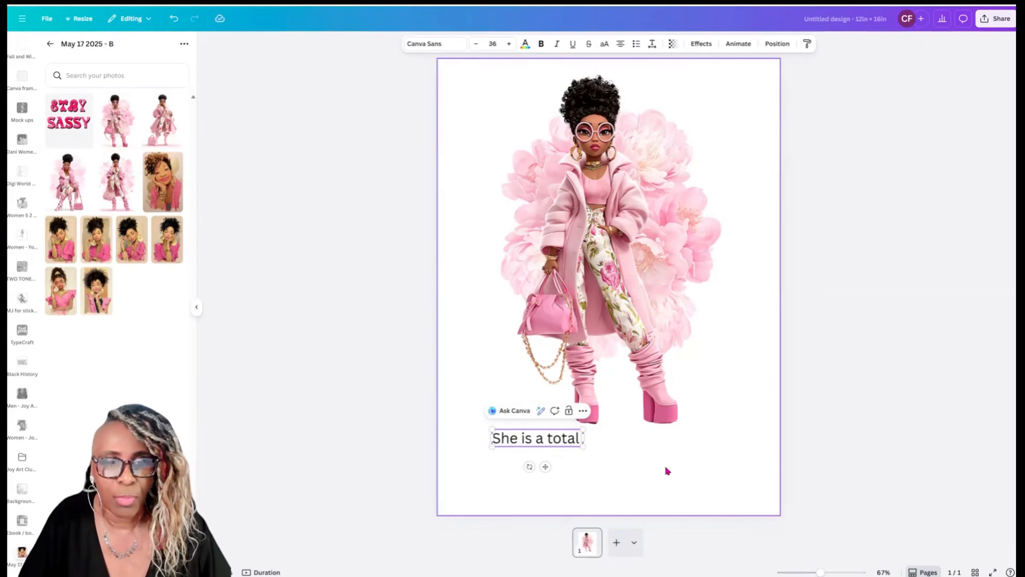
pyautogui.click(641, 461)
pyautogui.moveTo(540, 429); pyautogui.dragTo(534, 415)
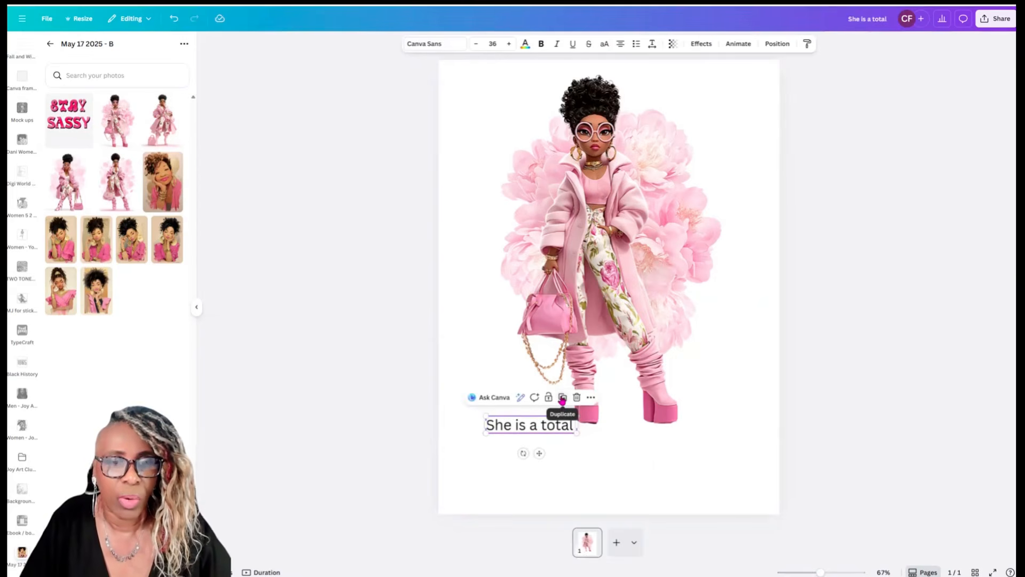
# Duplicate the "She is a total" text, move the copy down near the page's lower edge and replace its wording with "vIBE".
pyautogui.click(562, 398)
pyautogui.moveTo(550, 428); pyautogui.dragTo(544, 484)
pyautogui.doubleClick(542, 479)
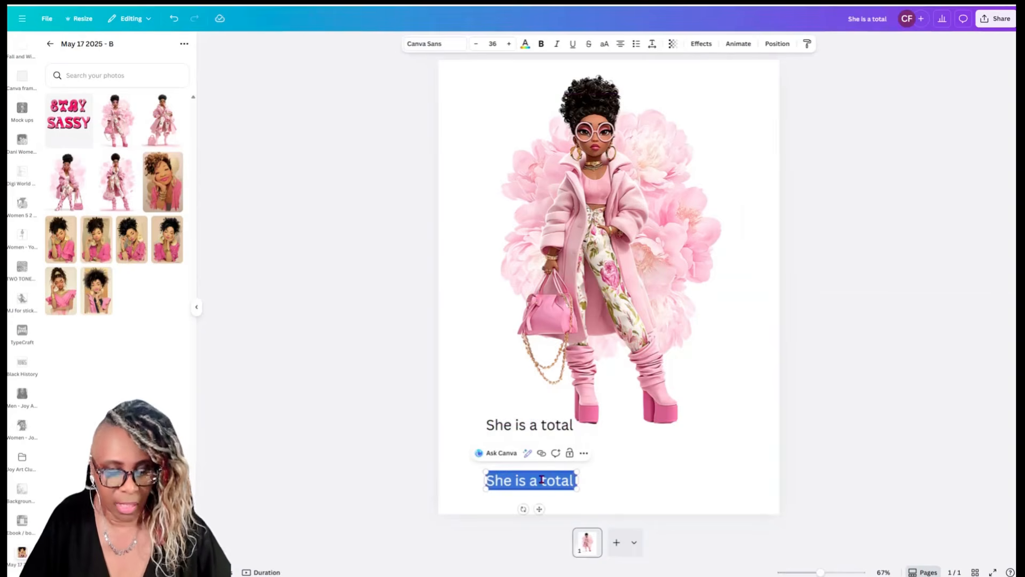
pyautogui.write('VIBE')
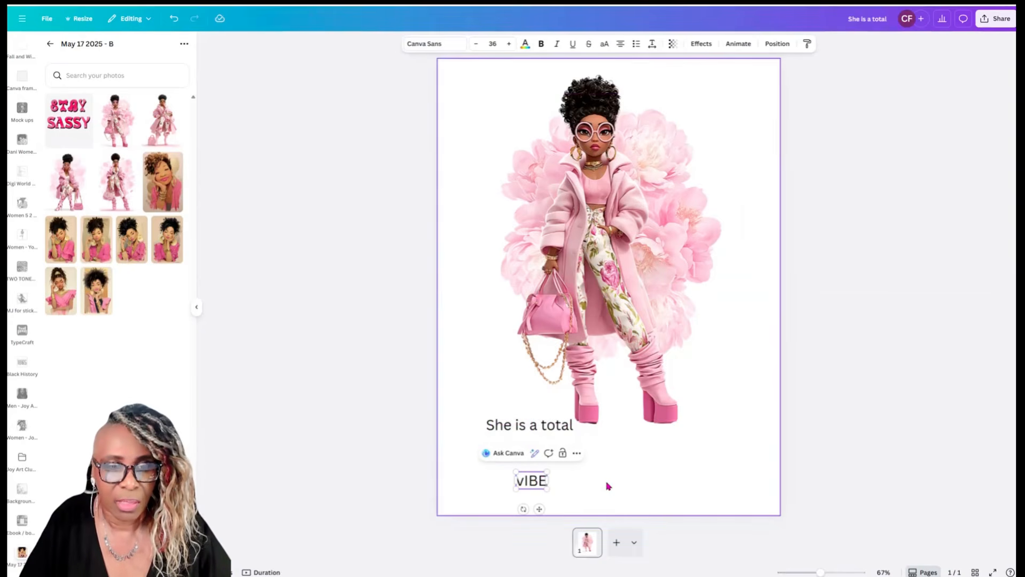
# Retype the lower text so that it reads "VIBE" in all capitals.
pyautogui.click(529, 494)
pyautogui.click(522, 482)
pyautogui.click(522, 481)
pyautogui.moveTo(523, 481); pyautogui.dragTo(502, 481)
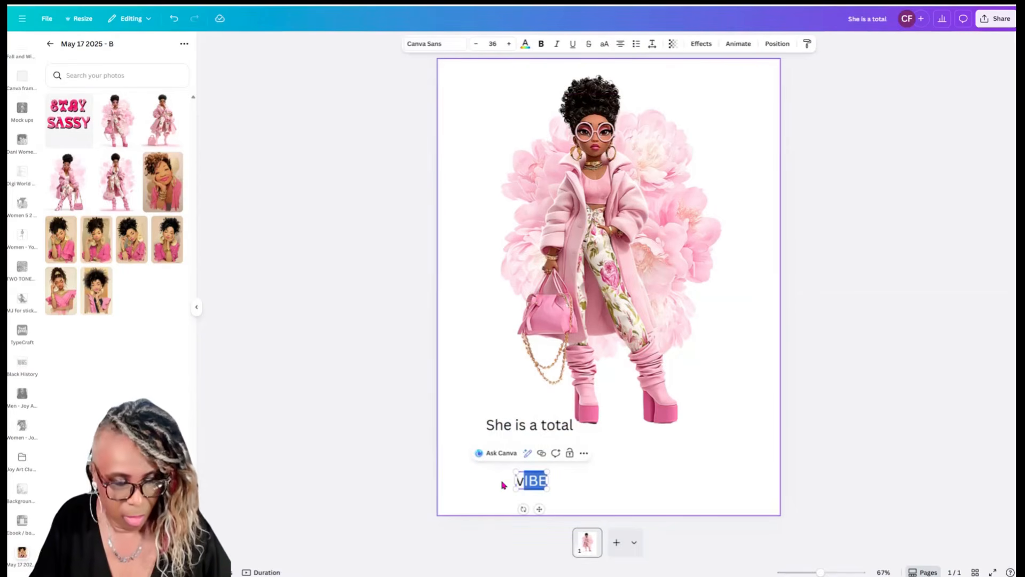
pyautogui.write('VV')
pyautogui.click(544, 487)
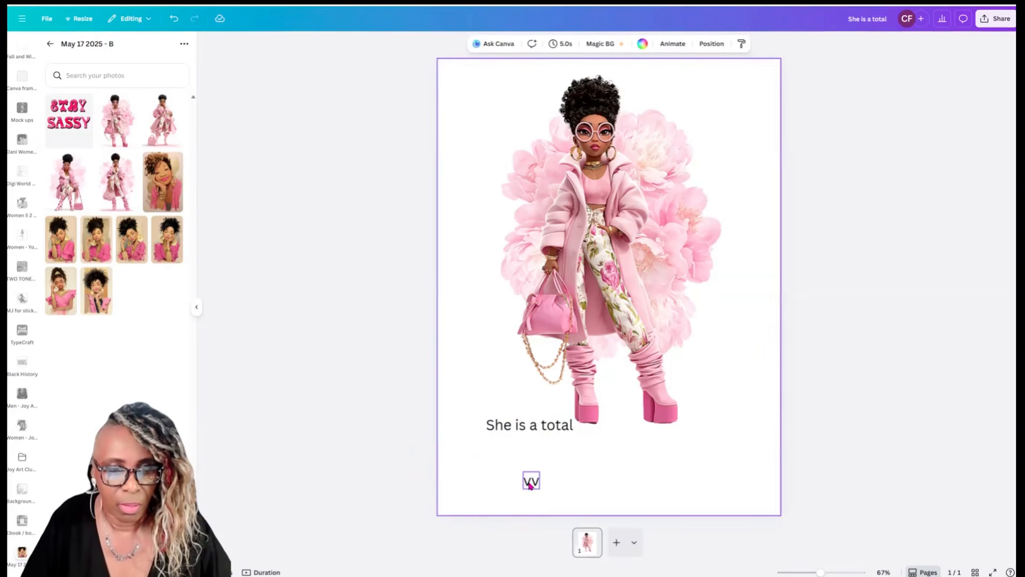
pyautogui.click(531, 483)
pyautogui.doubleClick(532, 488)
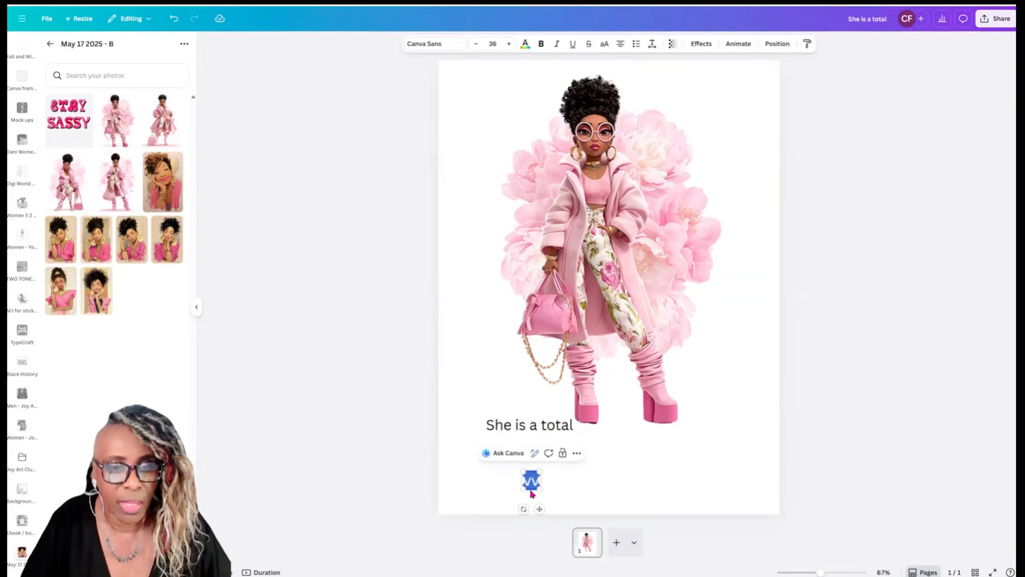
pyautogui.write('VIBE')
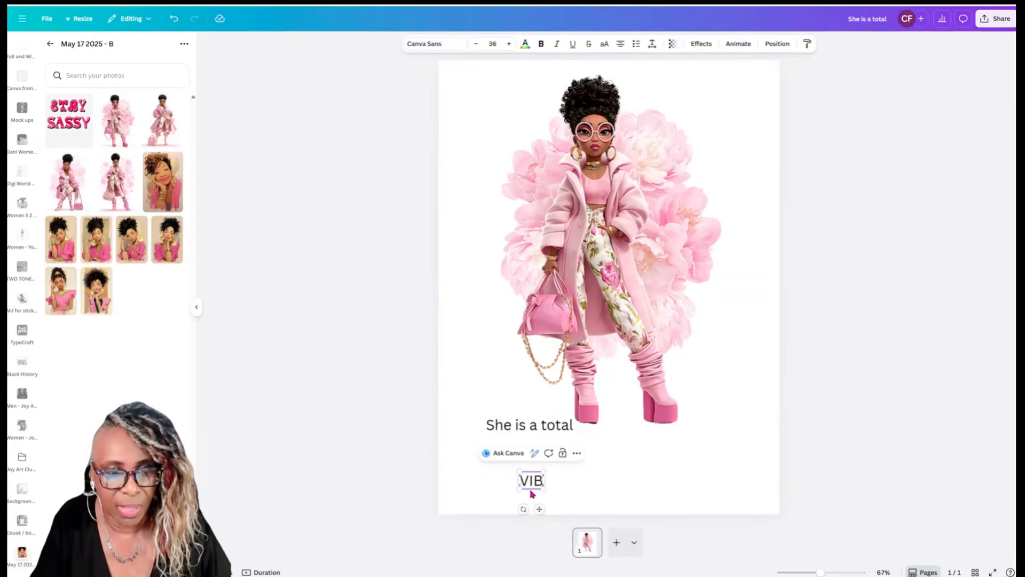
# Shift "She is a total" slightly down and to the left, and raise the woman's image to the page's upper edge.
pyautogui.click(514, 413)
pyautogui.moveTo(519, 426); pyautogui.dragTo(515, 431)
pyautogui.moveTo(611, 263); pyautogui.dragTo(618, 257)
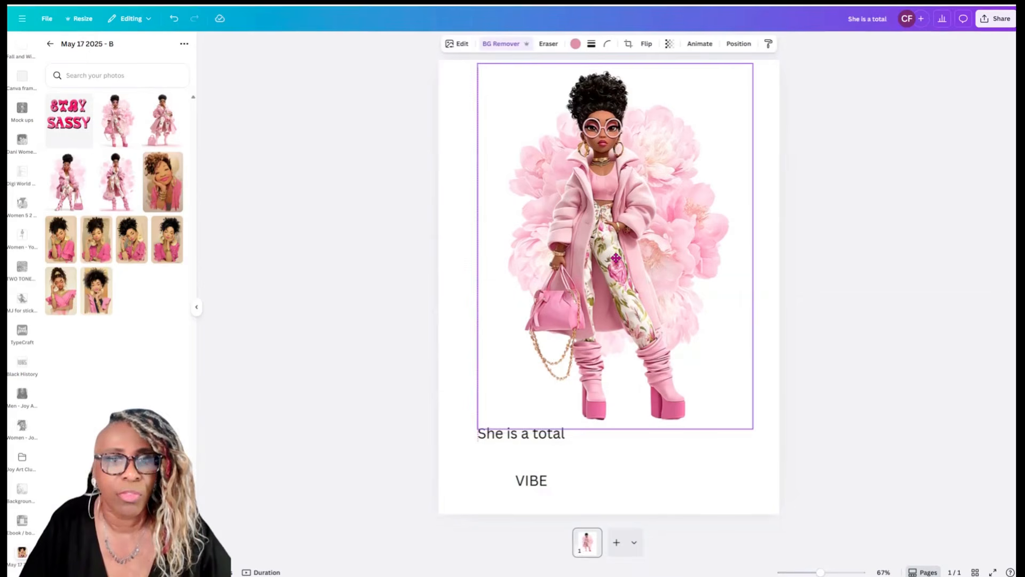
pyautogui.moveTo(615, 259); pyautogui.dragTo(630, 240)
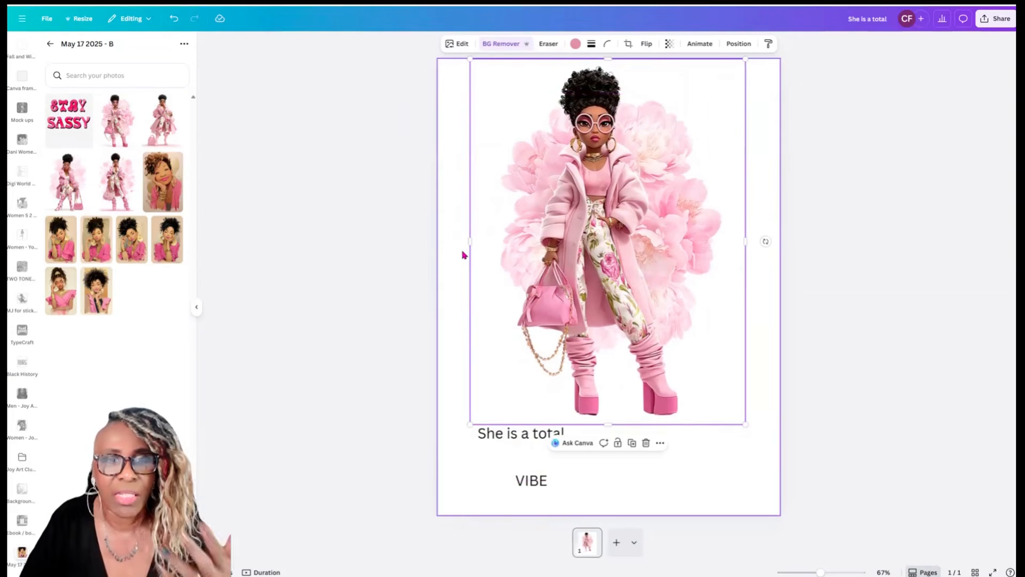
pyautogui.click(463, 255)
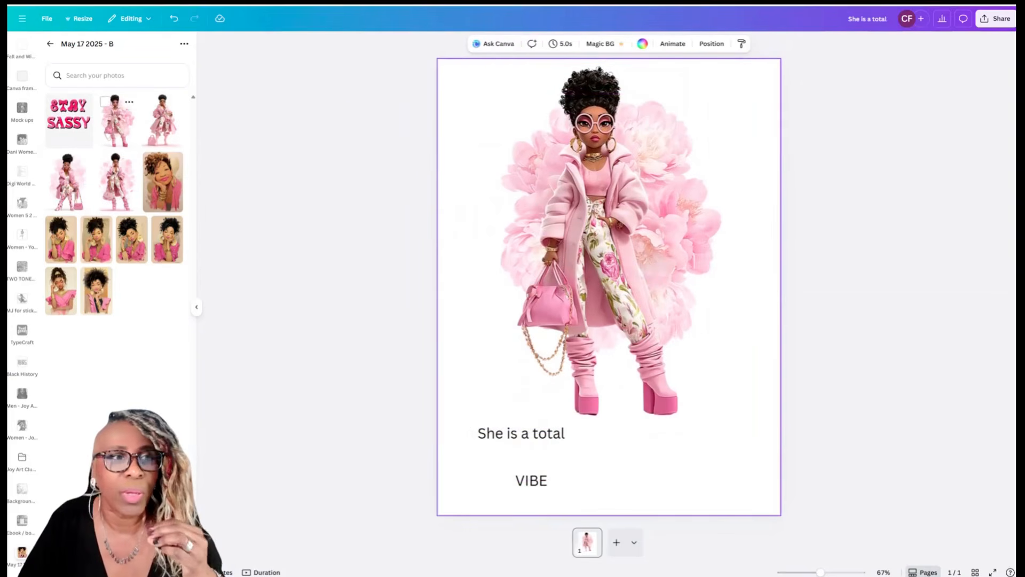
# Search the elements library for "GOLD PINK" and limit the results to graphics.
pyautogui.scroll(5, 48, 374)
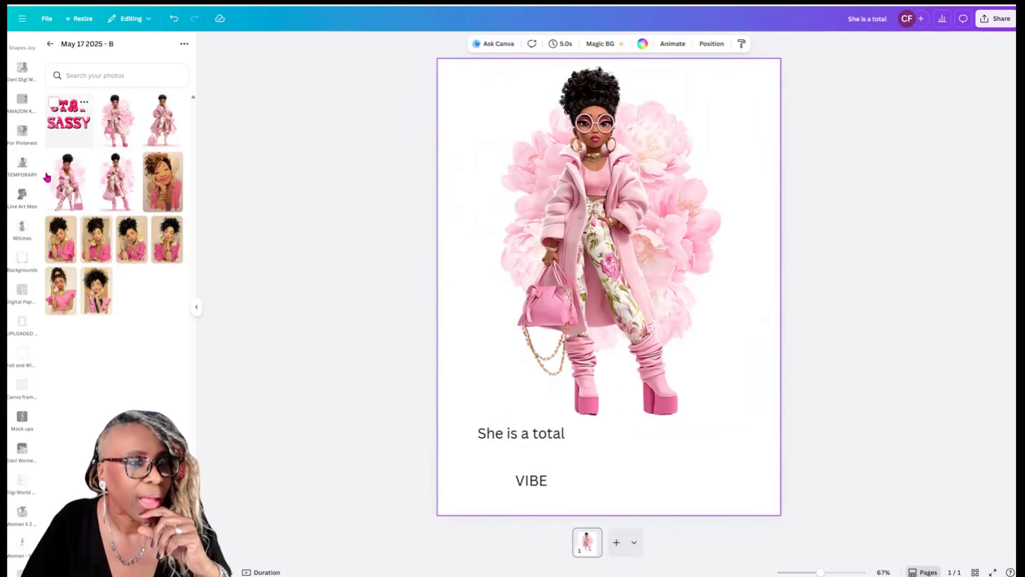
pyautogui.scroll(2, 36, 394)
pyautogui.scroll(7, 37, 203)
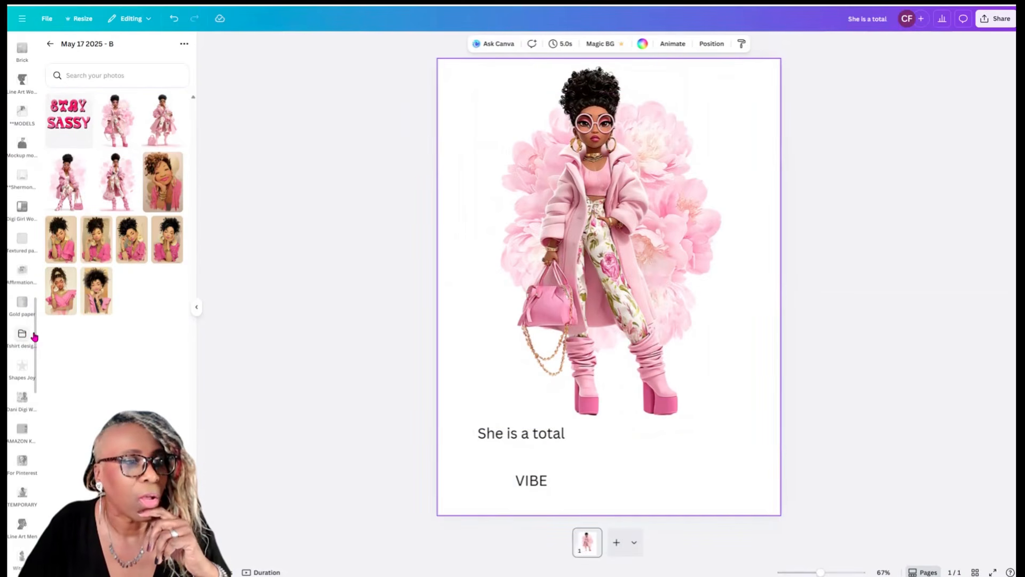
pyautogui.scroll(4, 36, 337)
pyautogui.scroll(14, 32, 123)
pyautogui.scroll(10, 29, 130)
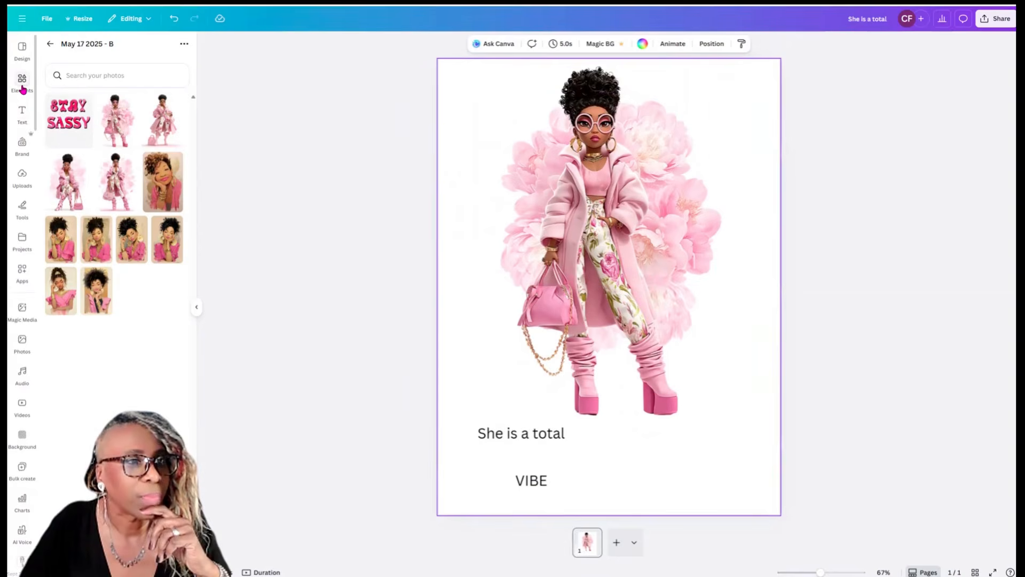
pyautogui.click(23, 86)
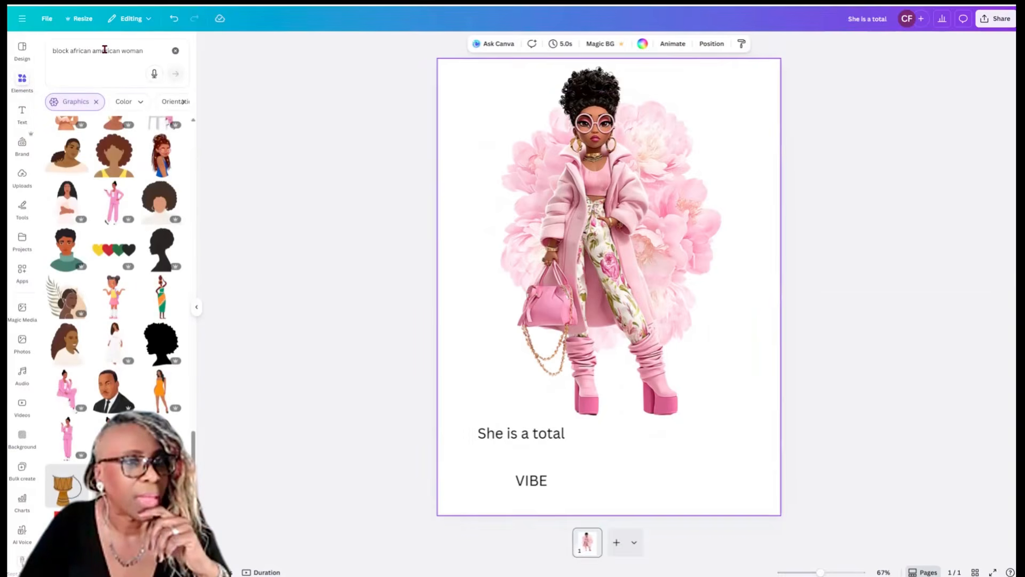
pyautogui.click(175, 51)
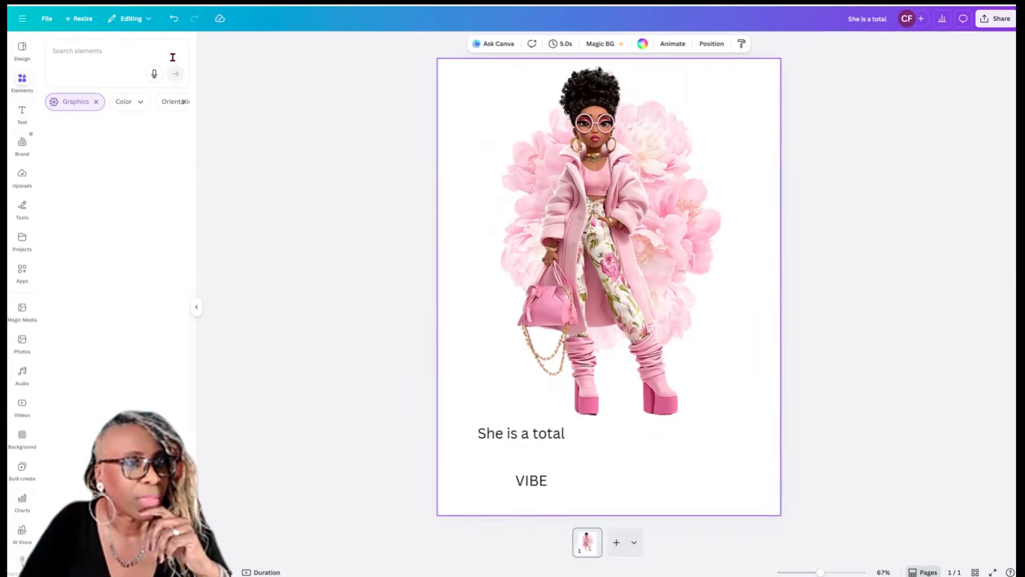
pyautogui.click(79, 52)
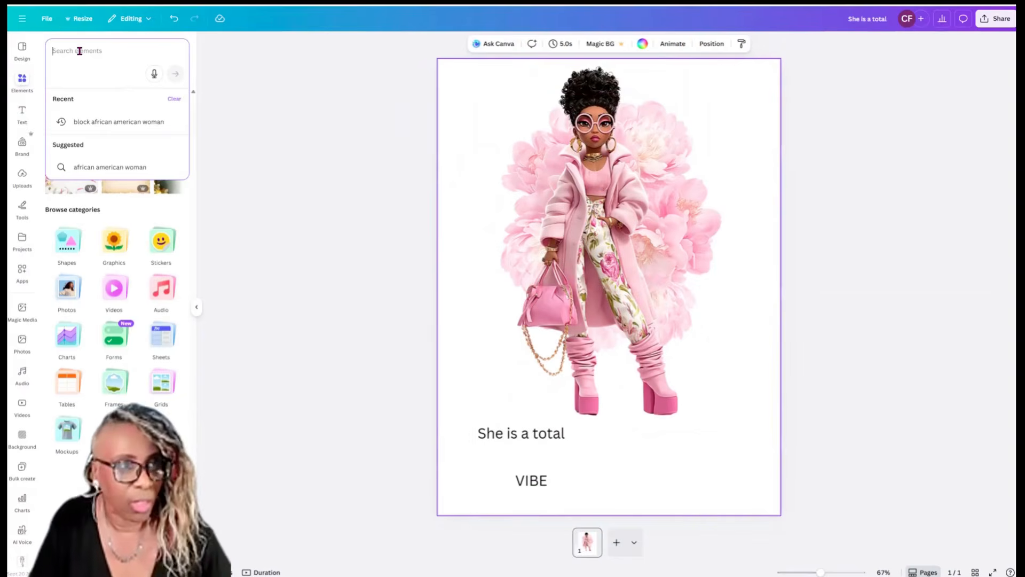
pyautogui.write('GOLD PINK')
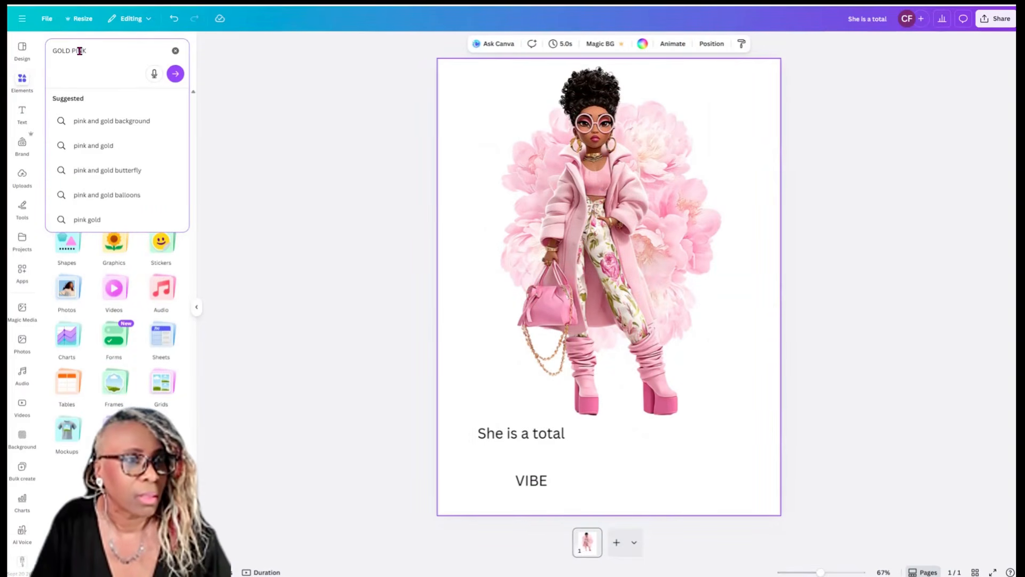
pyautogui.press('Return')
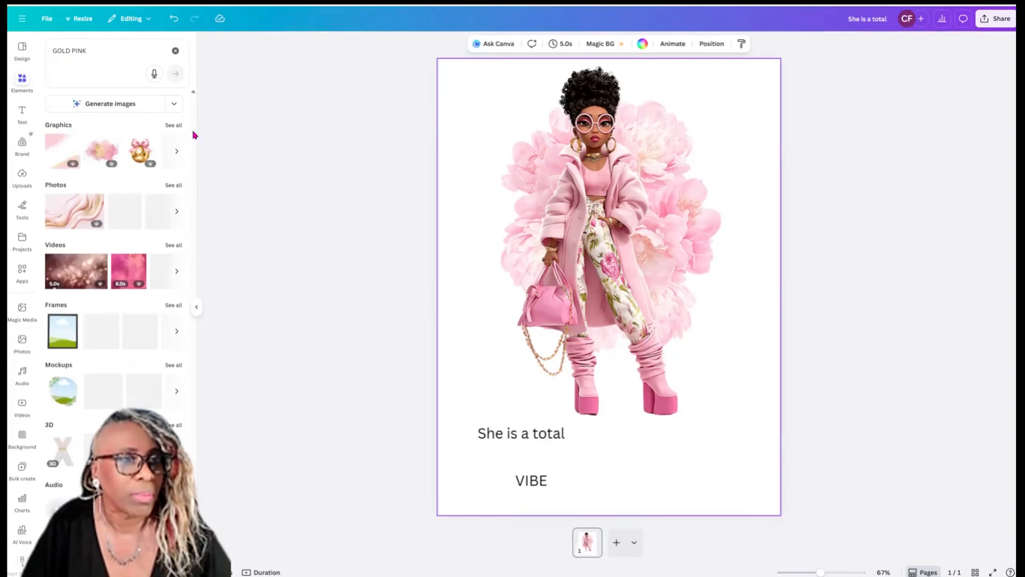
pyautogui.click(64, 104)
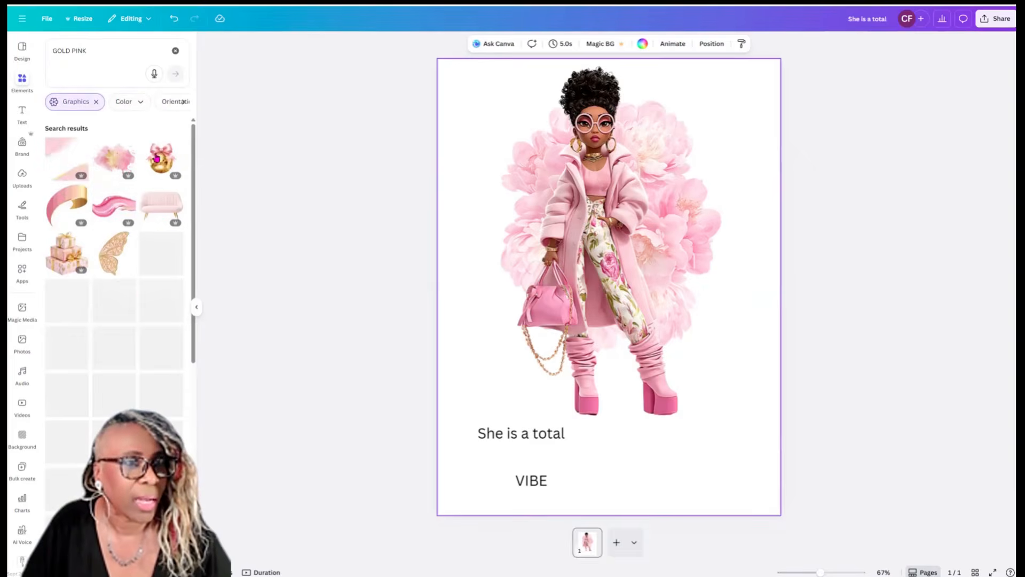
# Add the pink and gold watercolor splash, enlarge it to 11.23 x 8 in across the upper page, and send it to the back.
pyautogui.click(119, 161)
pyautogui.moveTo(598, 288); pyautogui.dragTo(508, 134)
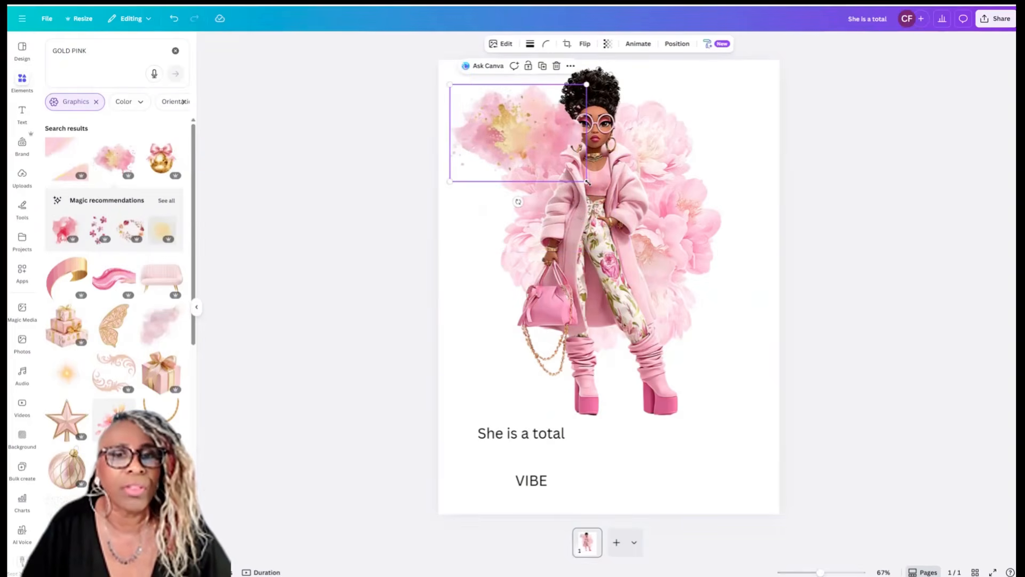
pyautogui.moveTo(672, 243)
pyautogui.mouseDown()
pyautogui.moveTo(742, 282)
pyautogui.moveTo(770, 317)
pyautogui.moveTo(688, 238)
pyautogui.mouseUp()
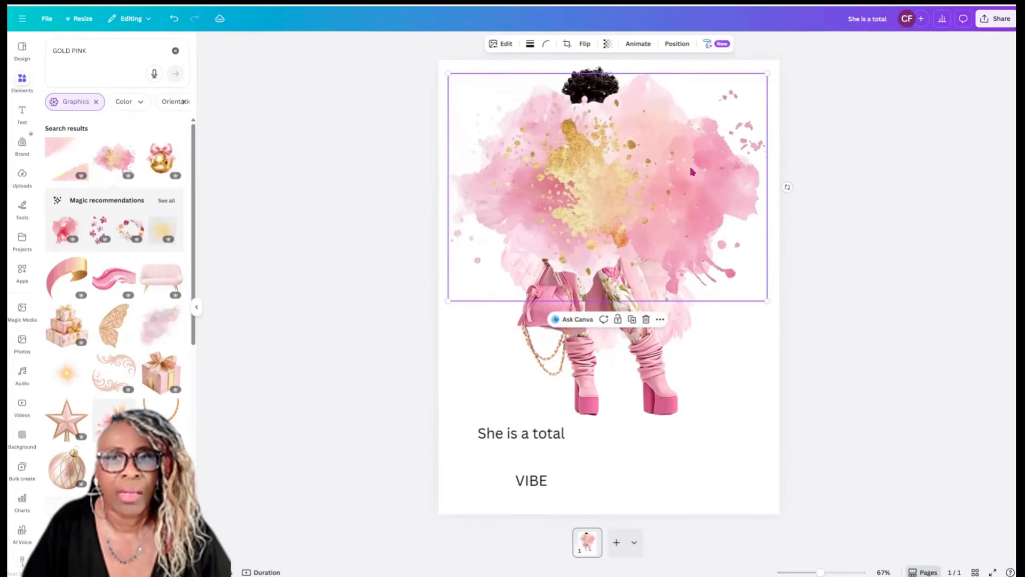
pyautogui.click(677, 45)
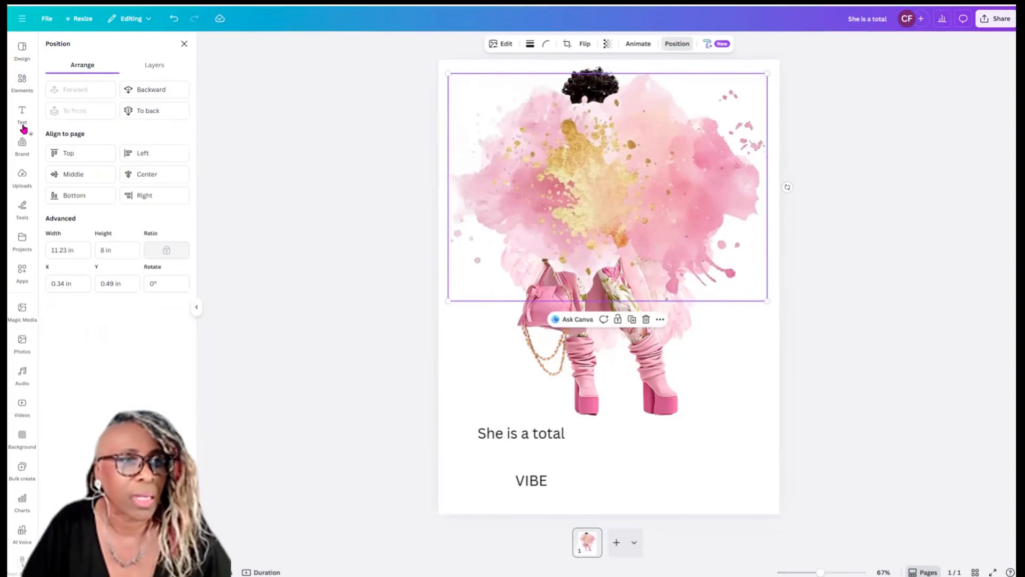
pyautogui.click(151, 110)
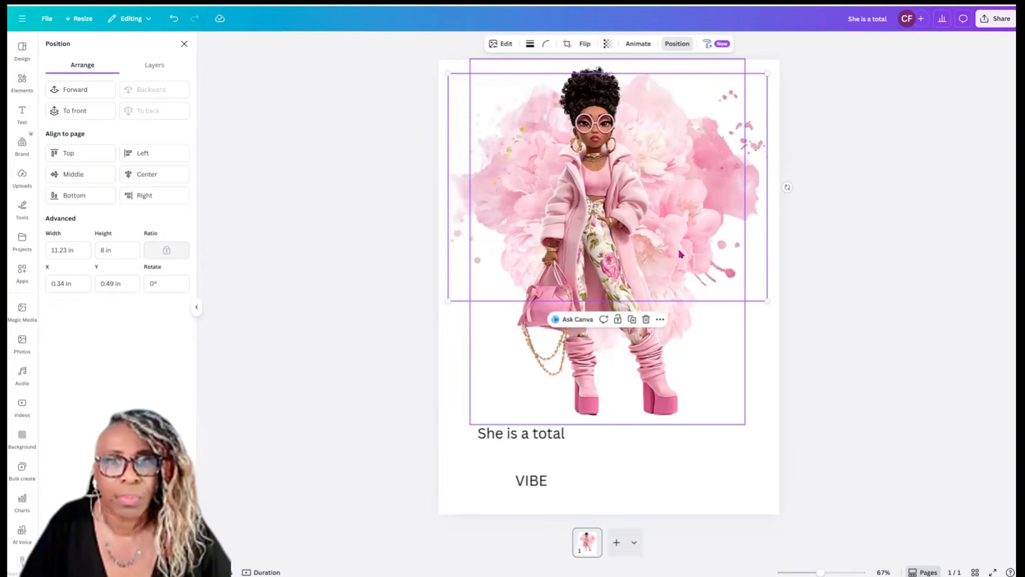
# Move the splash up to the page's upper edge and lower the woman's image so more of the splash shows above her head.
pyautogui.moveTo(762, 235); pyautogui.dragTo(749, 215)
pyautogui.moveTo(647, 351)
pyautogui.mouseDown()
pyautogui.moveTo(652, 380)
pyautogui.moveTo(651, 356)
pyautogui.mouseUp()
# Duplicate the splash, shrink the copy to 7.62 x 5.43 in, rotate it 57.2° and place it on the page's left side.
pyautogui.click(500, 81)
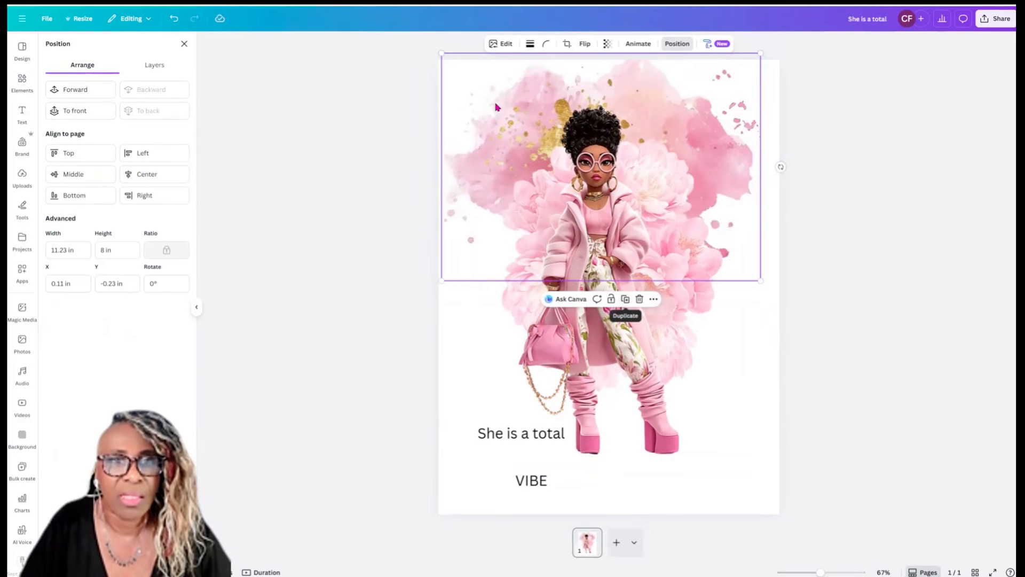
pyautogui.click(627, 300)
pyautogui.moveTo(632, 258); pyautogui.dragTo(621, 358)
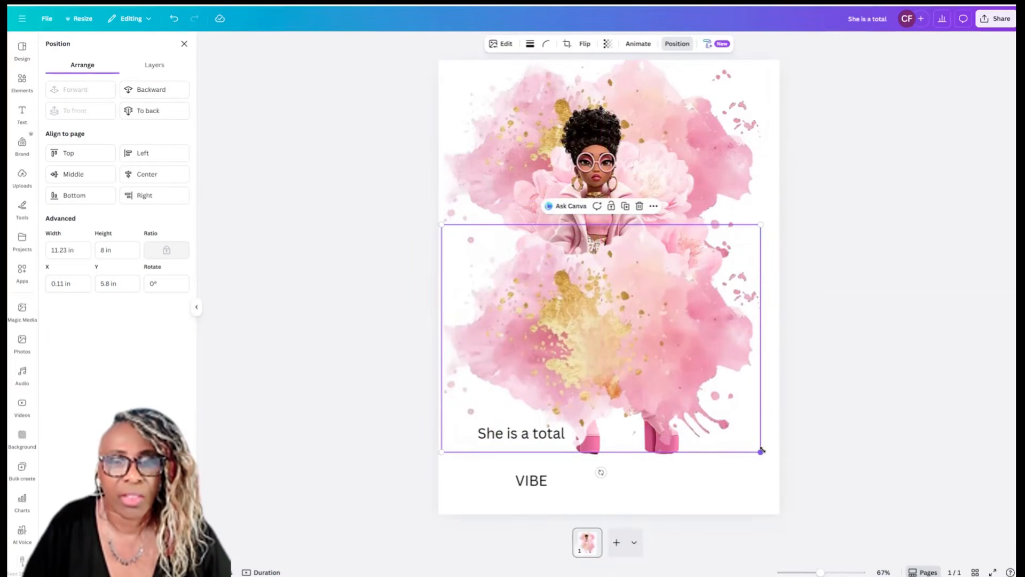
pyautogui.moveTo(668, 390); pyautogui.dragTo(658, 379)
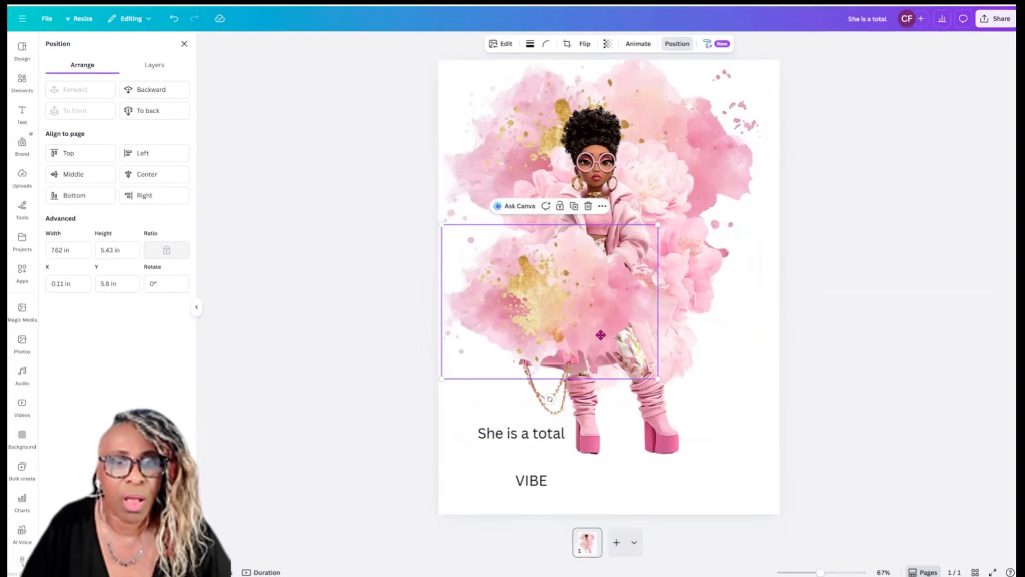
pyautogui.moveTo(550, 399); pyautogui.dragTo(465, 347)
pyautogui.moveTo(559, 337); pyautogui.dragTo(567, 340)
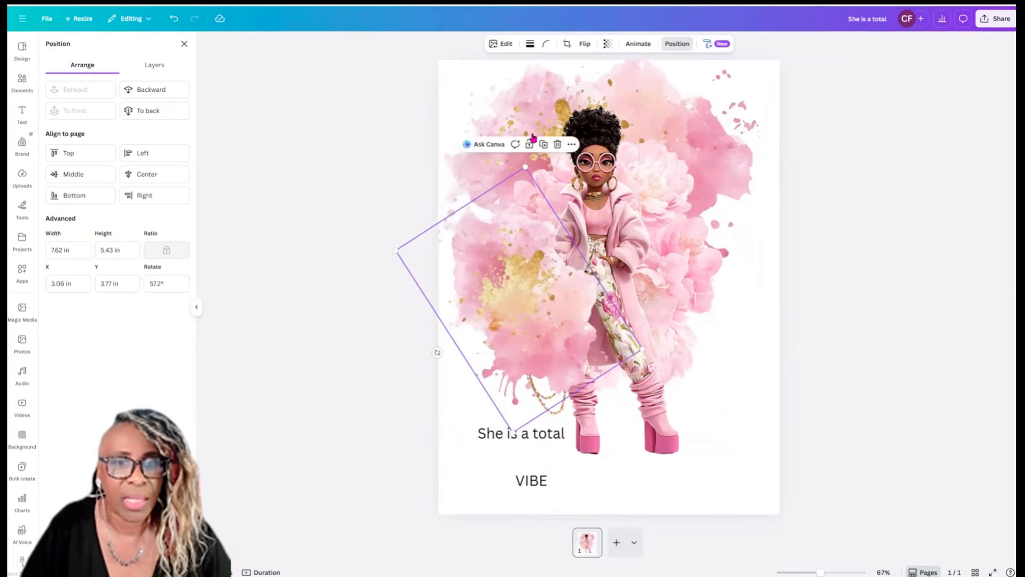
# Duplicate the rotated splash, place the copy on the page's right side and flip it horizontally and vertically.
pyautogui.click(544, 145)
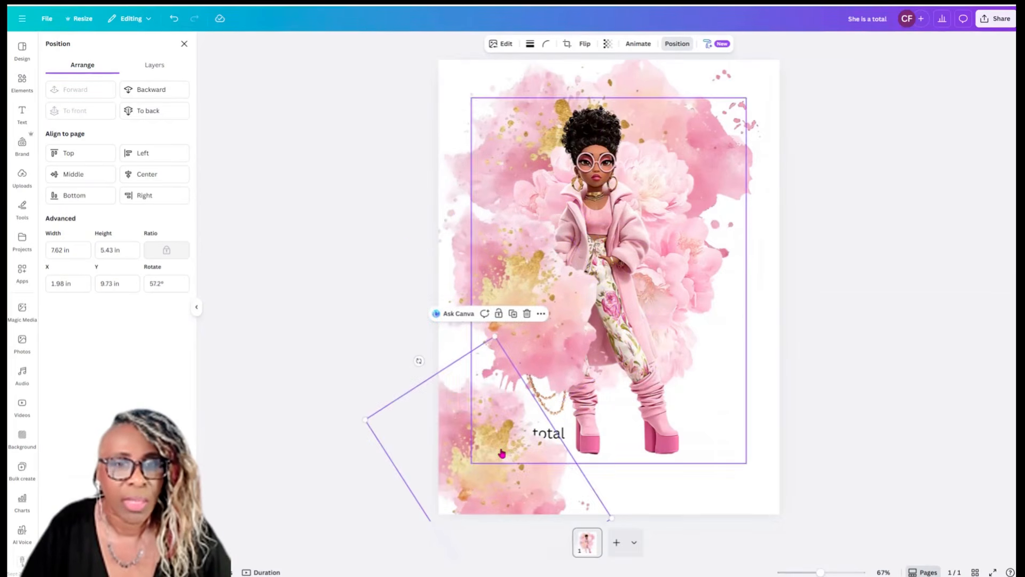
pyautogui.moveTo(626, 413); pyautogui.dragTo(715, 289)
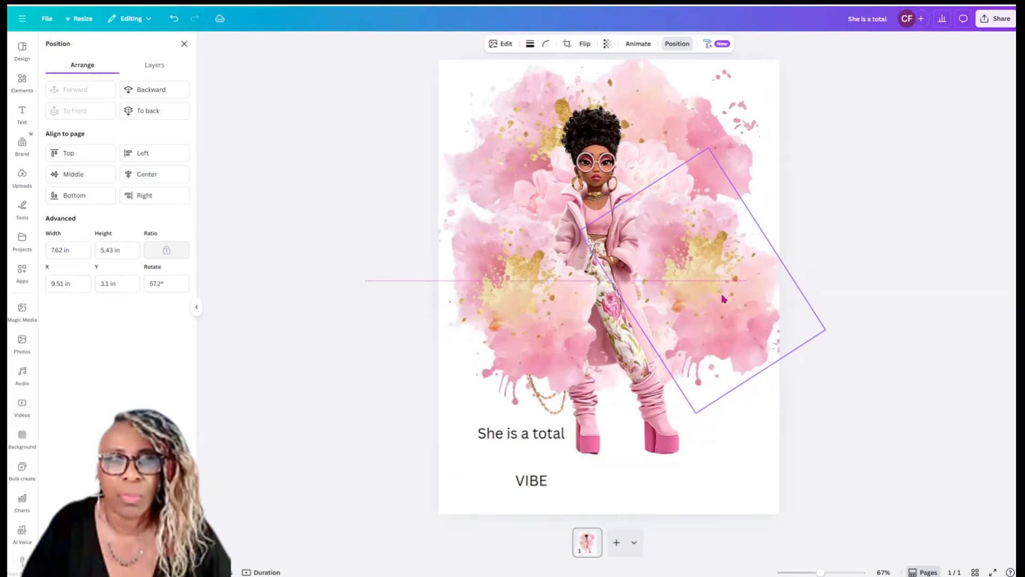
pyautogui.click(585, 44)
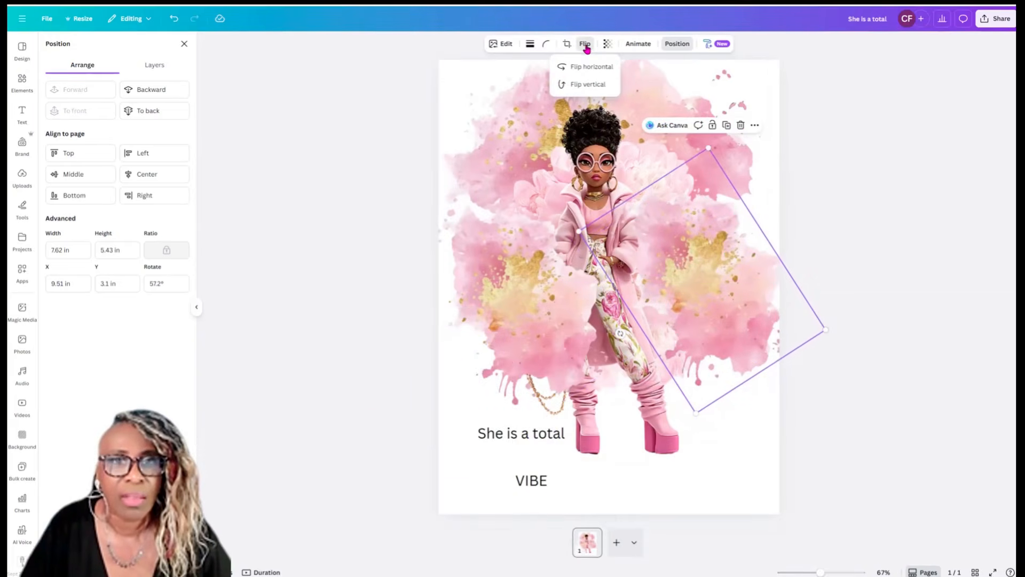
pyautogui.click(587, 65)
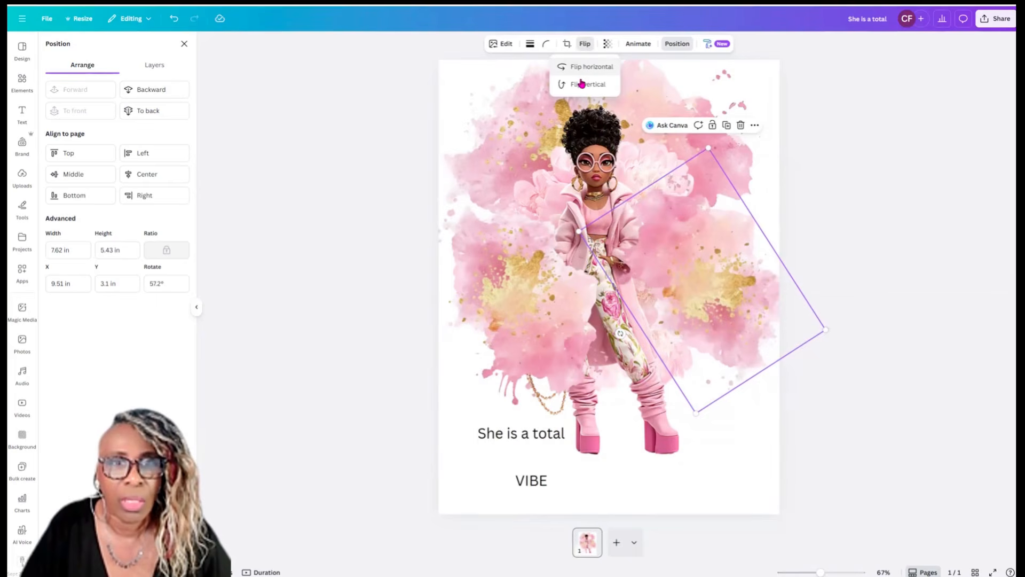
pyautogui.click(581, 86)
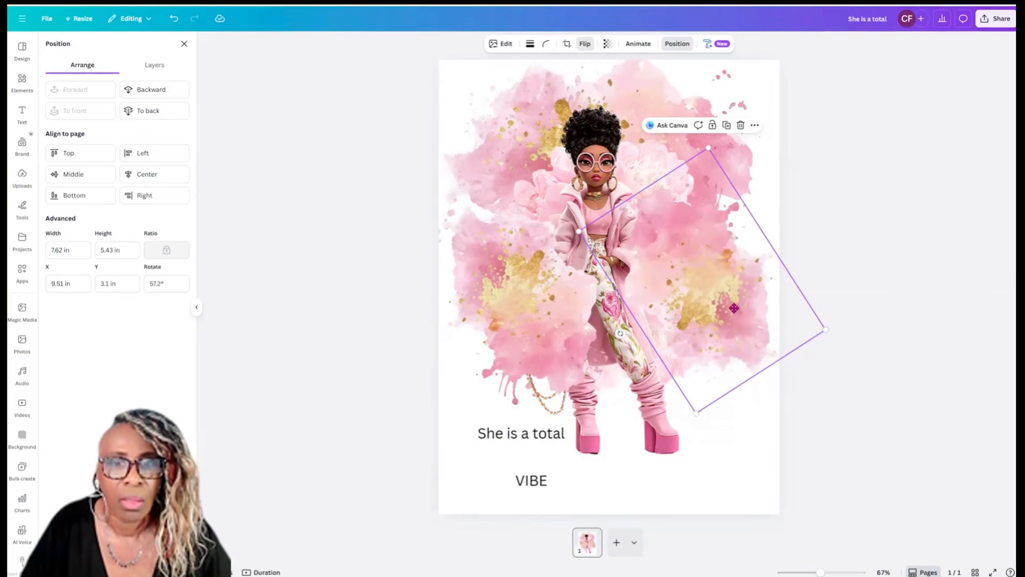
# Rotate the flipped splash further and adjust its position along the page's right side beside the woman's legs.
pyautogui.moveTo(667, 385); pyautogui.dragTo(670, 396)
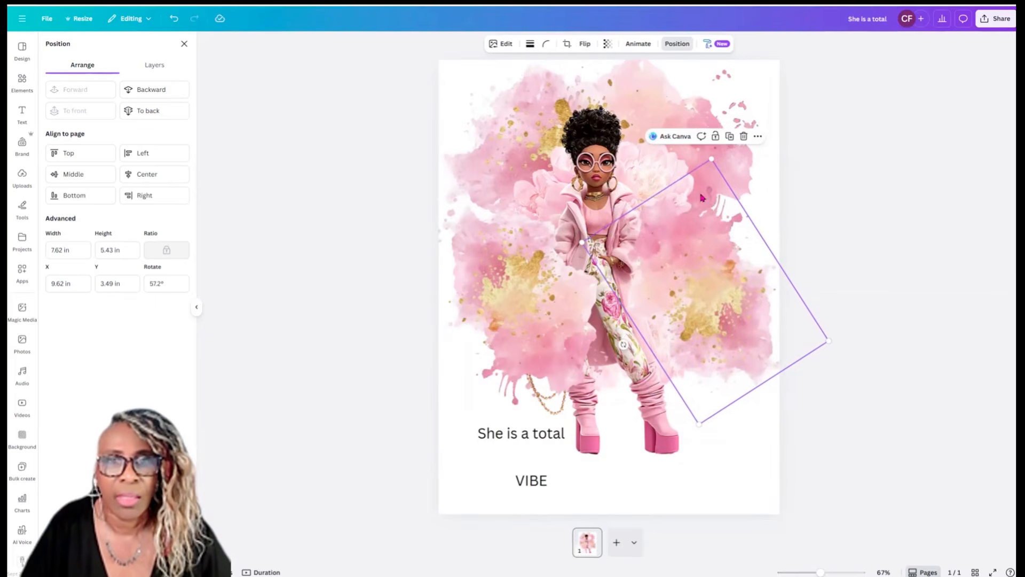
pyautogui.moveTo(653, 277); pyautogui.dragTo(703, 279)
pyautogui.moveTo(767, 354)
pyautogui.mouseDown()
pyautogui.moveTo(755, 348)
pyautogui.moveTo(767, 347)
pyautogui.mouseUp()
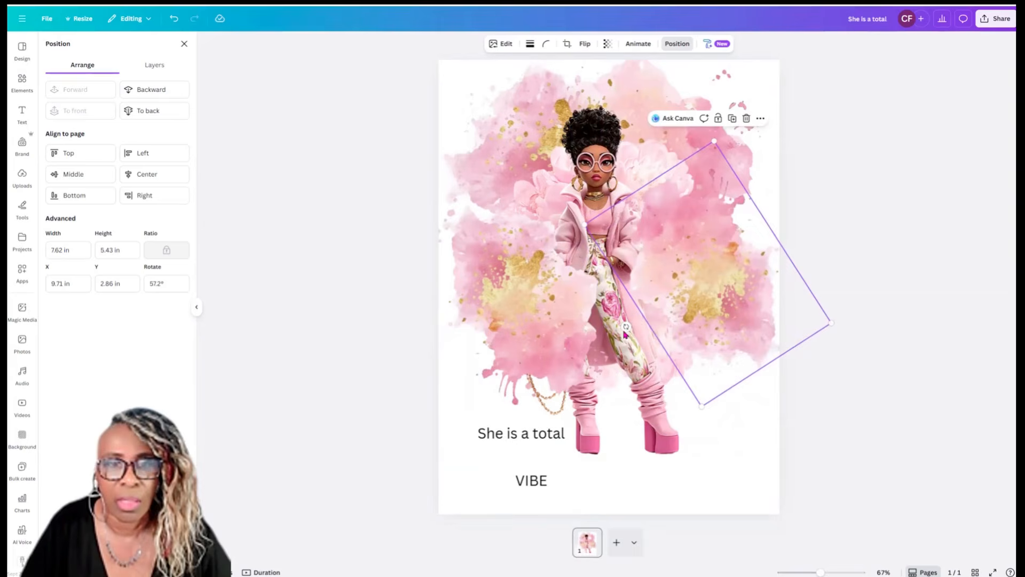
pyautogui.moveTo(627, 328); pyautogui.dragTo(611, 266)
pyautogui.moveTo(688, 330); pyautogui.dragTo(688, 352)
# Bring the woman's image in front of all the splashes and shift it up and right to X 1.65, Y 0.99 in.
pyautogui.click(600, 238)
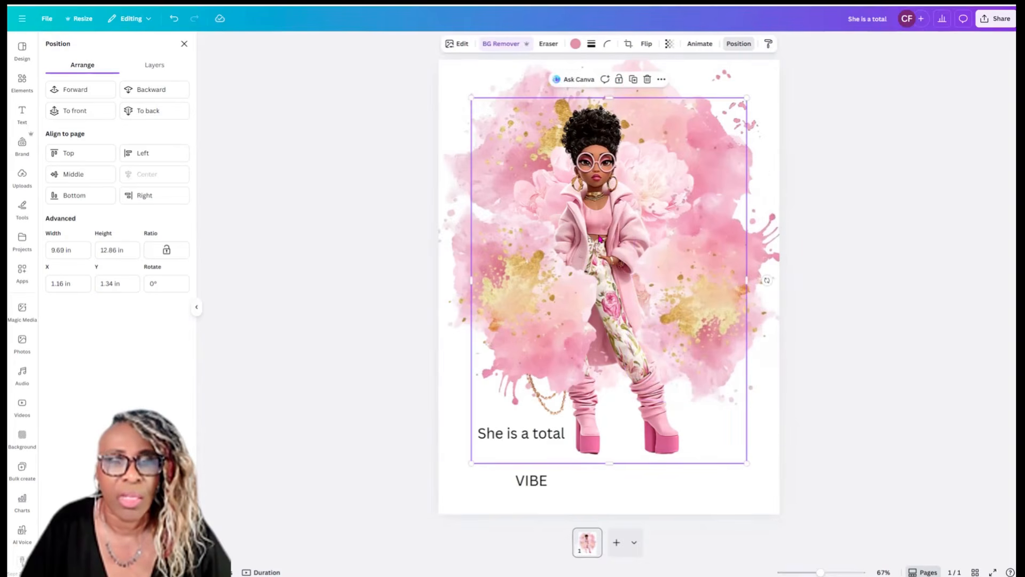
pyautogui.rightClick(600, 239)
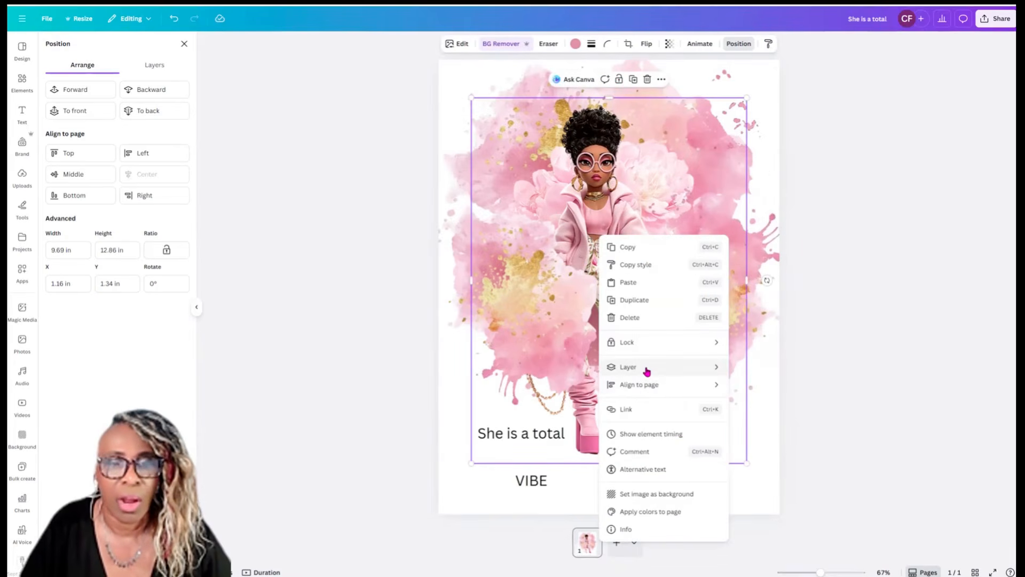
pyautogui.moveTo(647, 371)
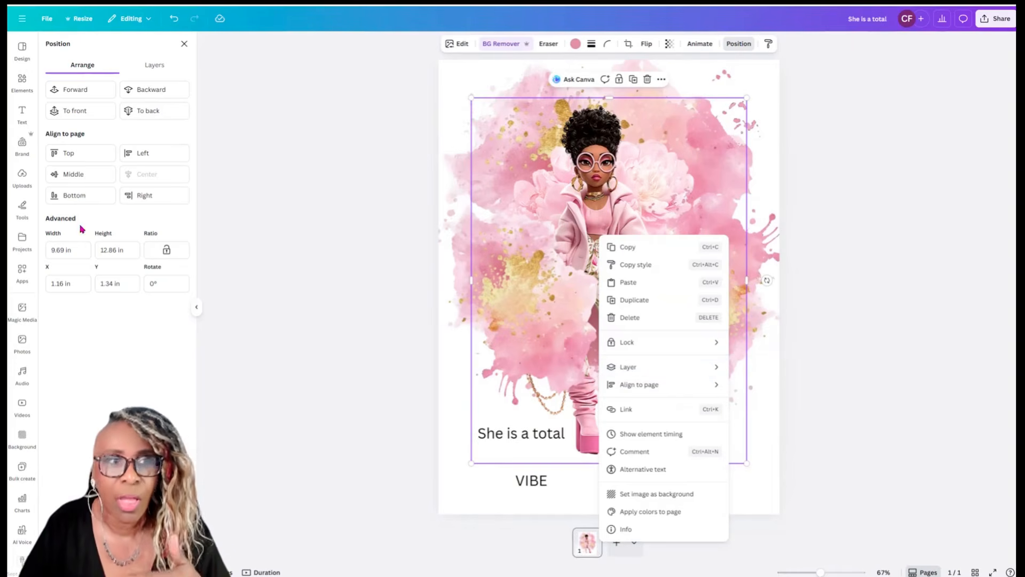
pyautogui.click(74, 116)
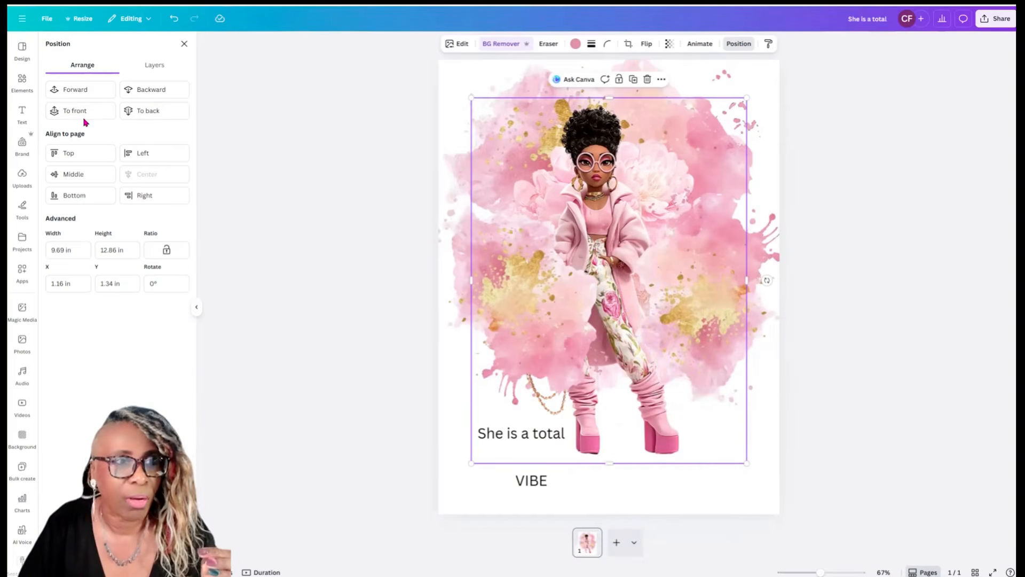
pyautogui.click(77, 109)
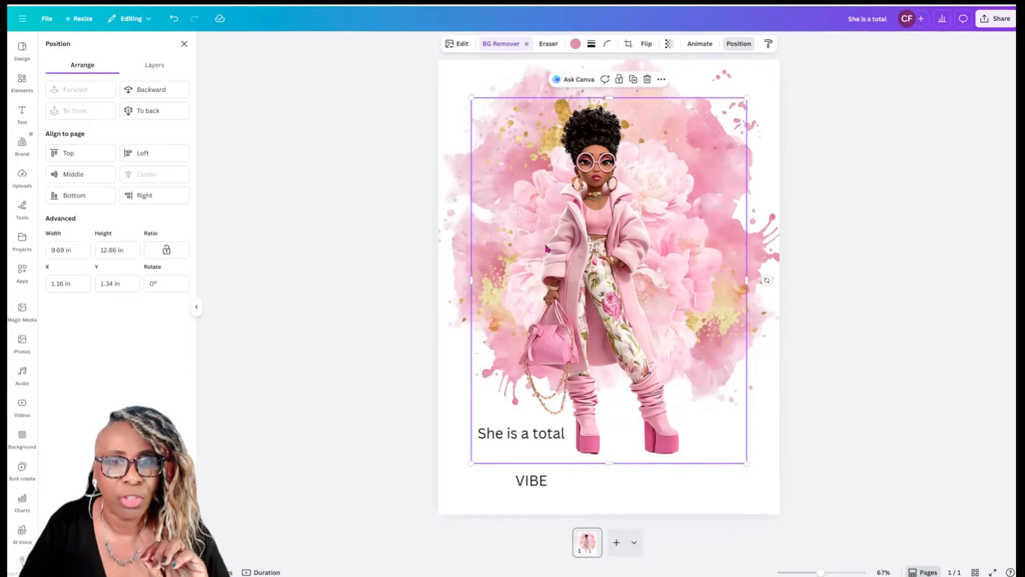
pyautogui.moveTo(617, 259); pyautogui.dragTo(627, 252)
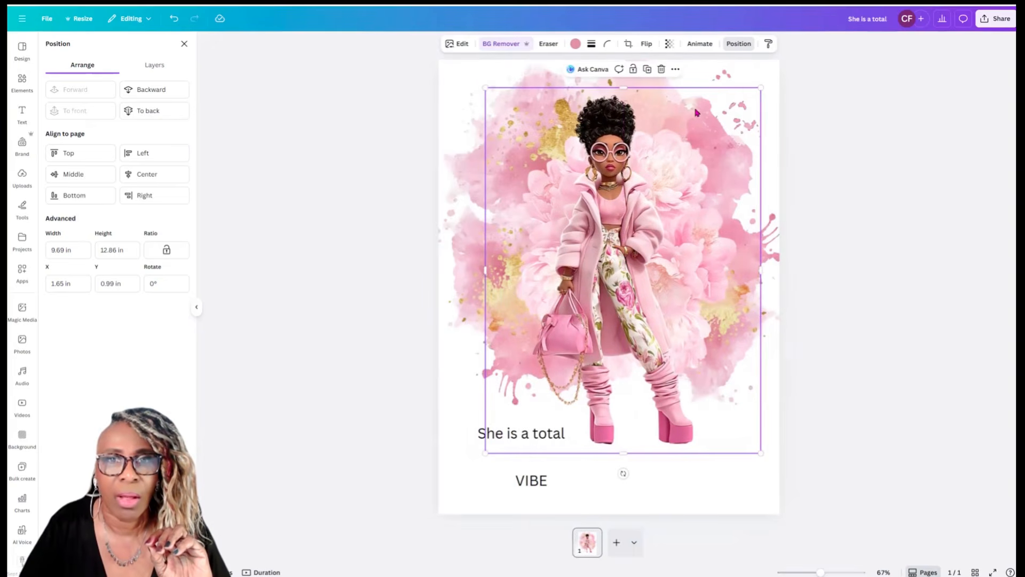
pyautogui.click(710, 74)
pyautogui.moveTo(732, 72); pyautogui.dragTo(707, 79)
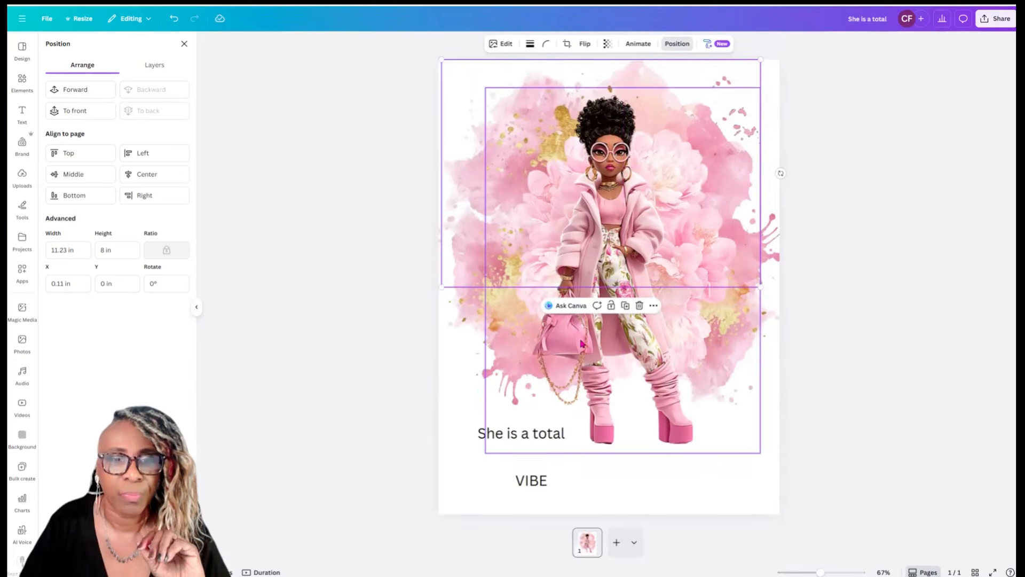
# Shift the "She is a total" text left, set its font to Alfa Slab One and enlarge it to size 109.
pyautogui.click(487, 436)
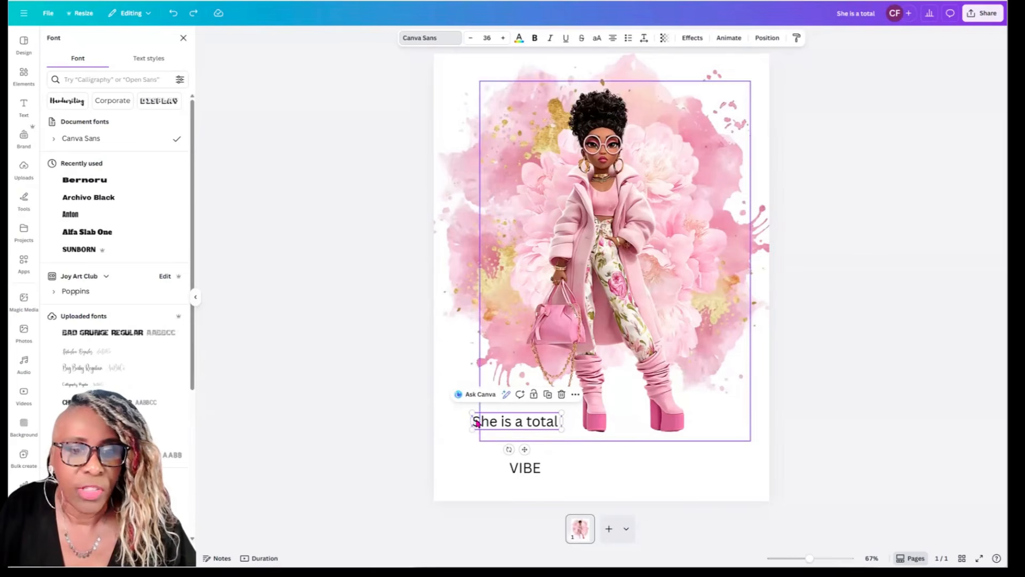
pyautogui.moveTo(475, 424); pyautogui.dragTo(463, 421)
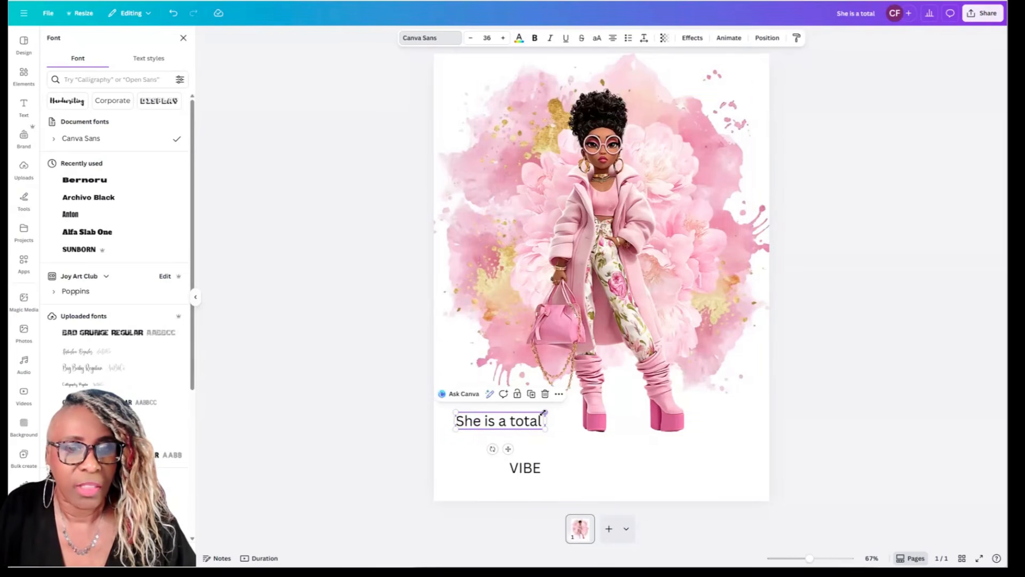
pyautogui.moveTo(559, 400); pyautogui.dragTo(590, 390)
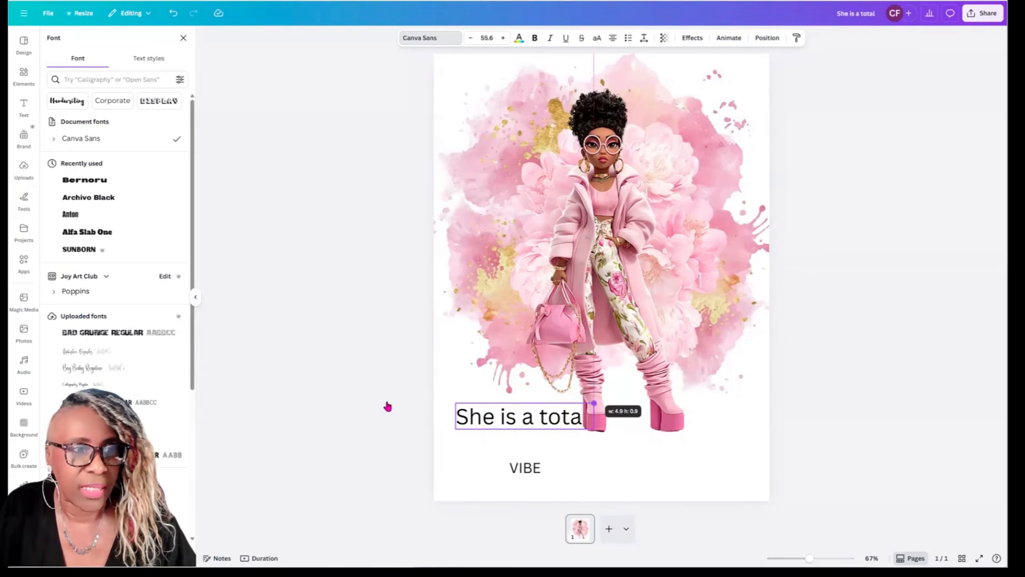
pyautogui.moveTo(387, 406); pyautogui.dragTo(388, 406)
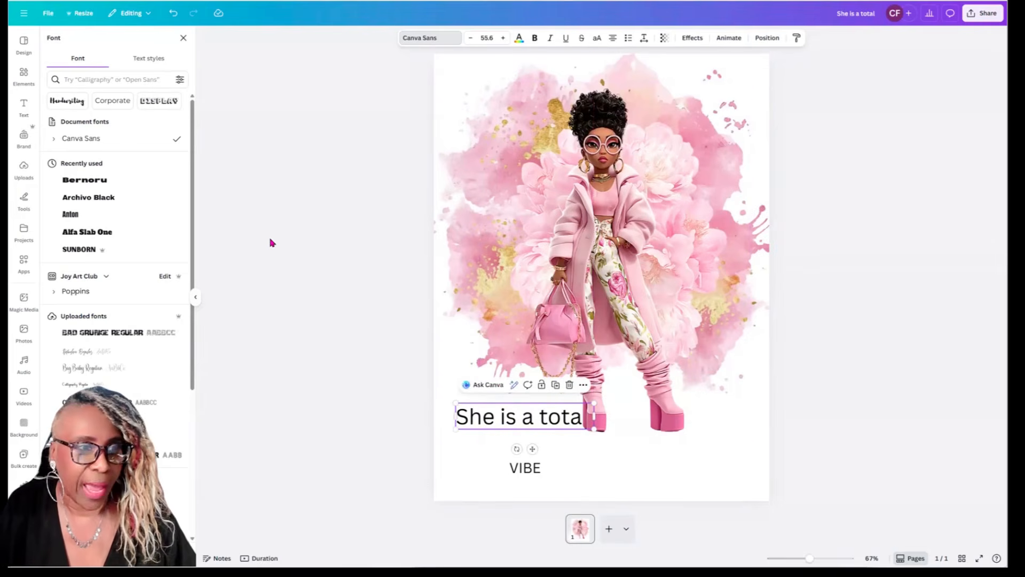
pyautogui.click(84, 232)
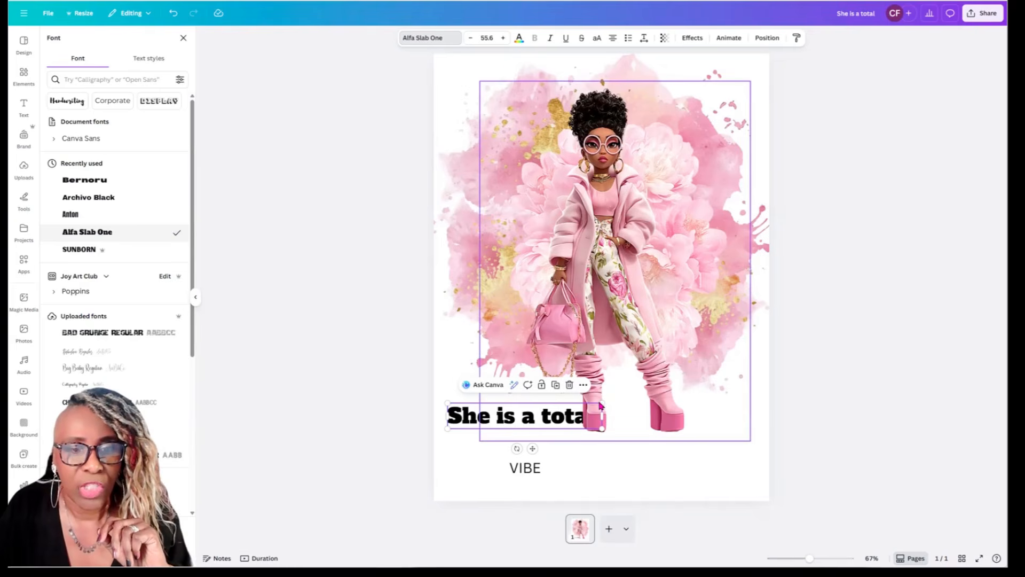
pyautogui.moveTo(600, 402); pyautogui.dragTo(740, 332)
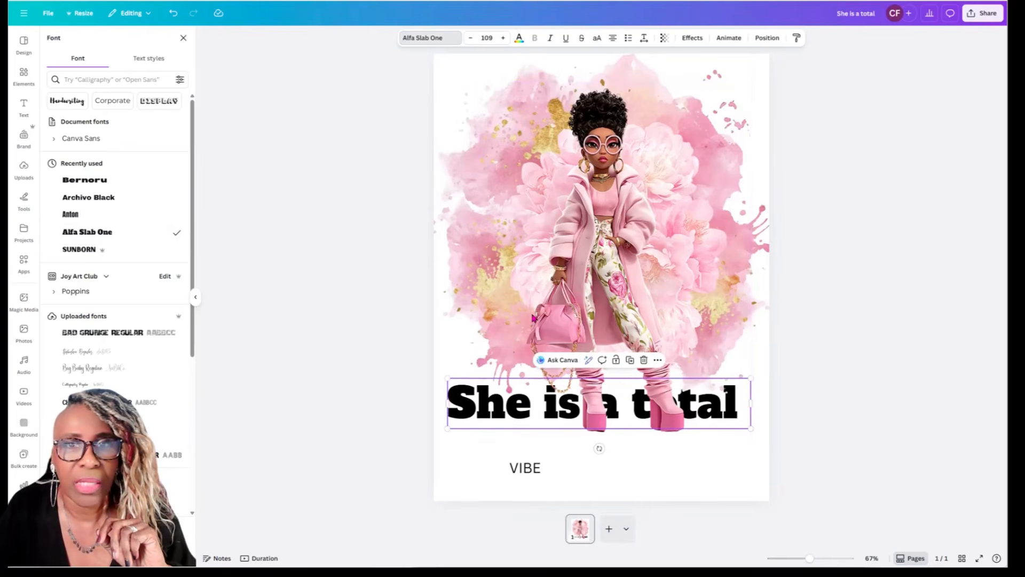
# Bring the "She is a total" text in front of the woman's boots and raise it slightly to Y 11.41 in.
pyautogui.click(767, 37)
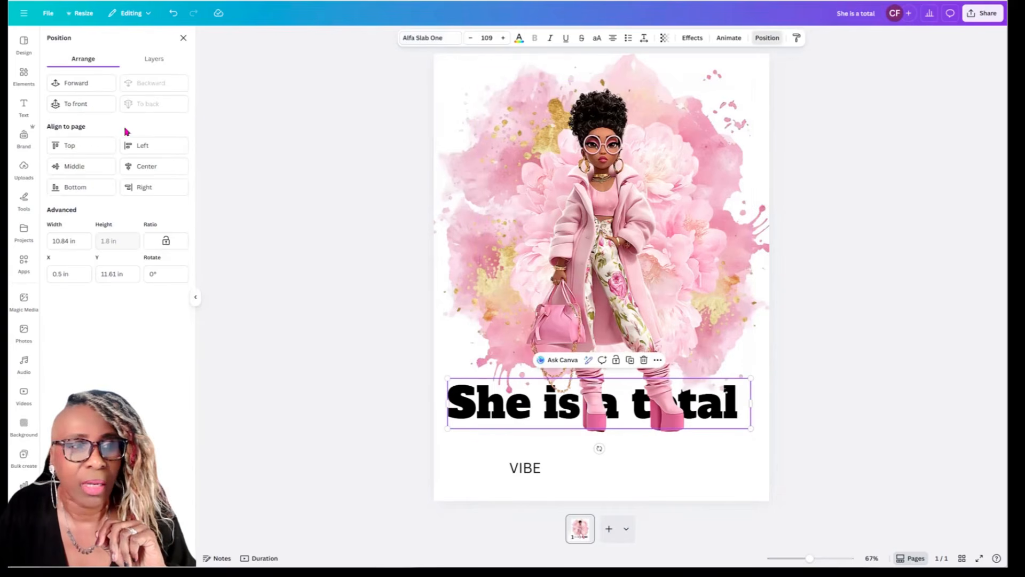
pyautogui.click(73, 104)
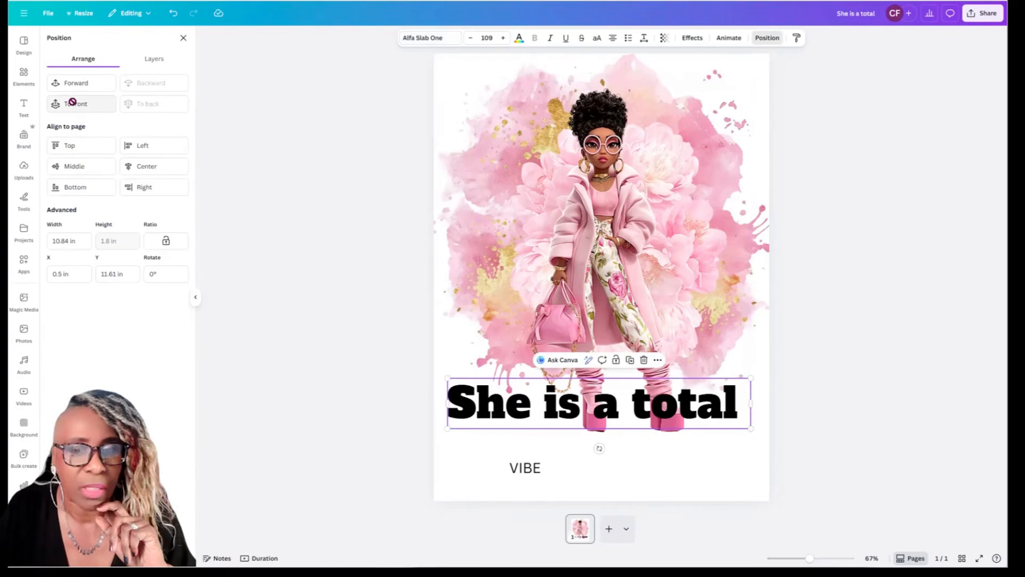
pyautogui.moveTo(515, 391)
pyautogui.mouseDown()
pyautogui.moveTo(515, 362)
pyautogui.moveTo(516, 386)
pyautogui.mouseUp()
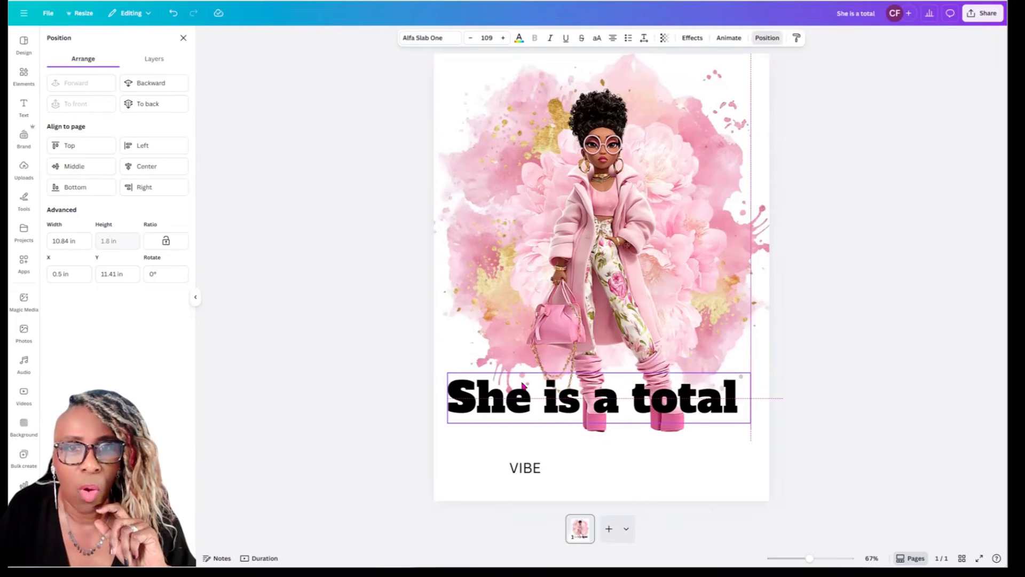
# Apply an Outline effect in black to "She is a total" and fill the text with light pink from the photo colors.
pyautogui.click(693, 38)
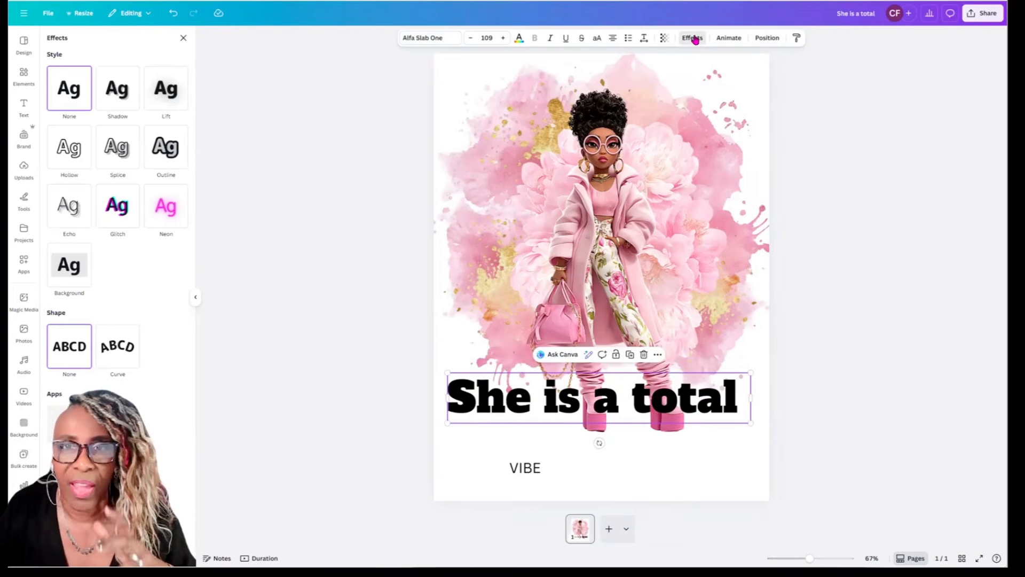
pyautogui.click(163, 156)
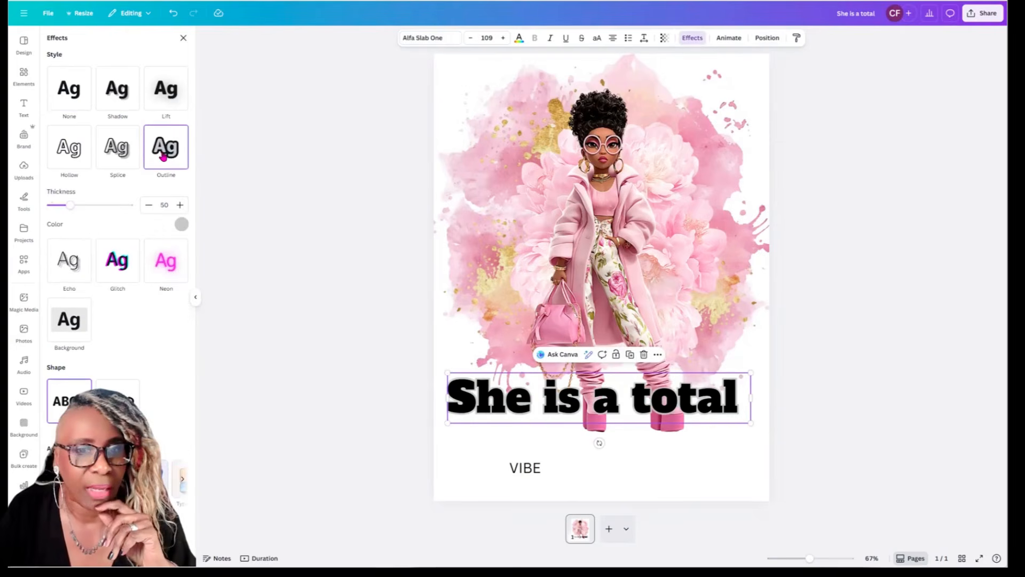
pyautogui.click(181, 224)
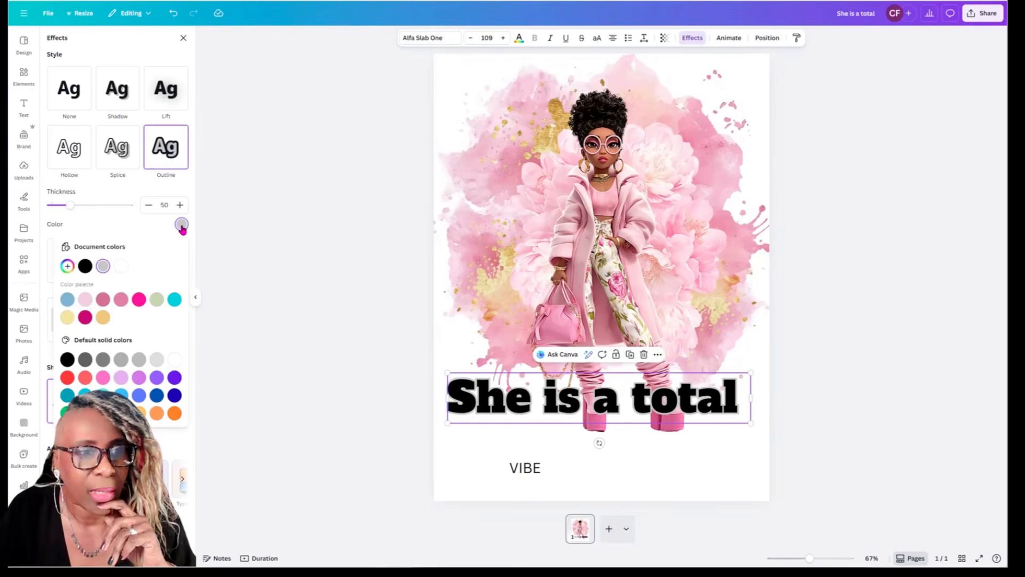
pyautogui.click(85, 265)
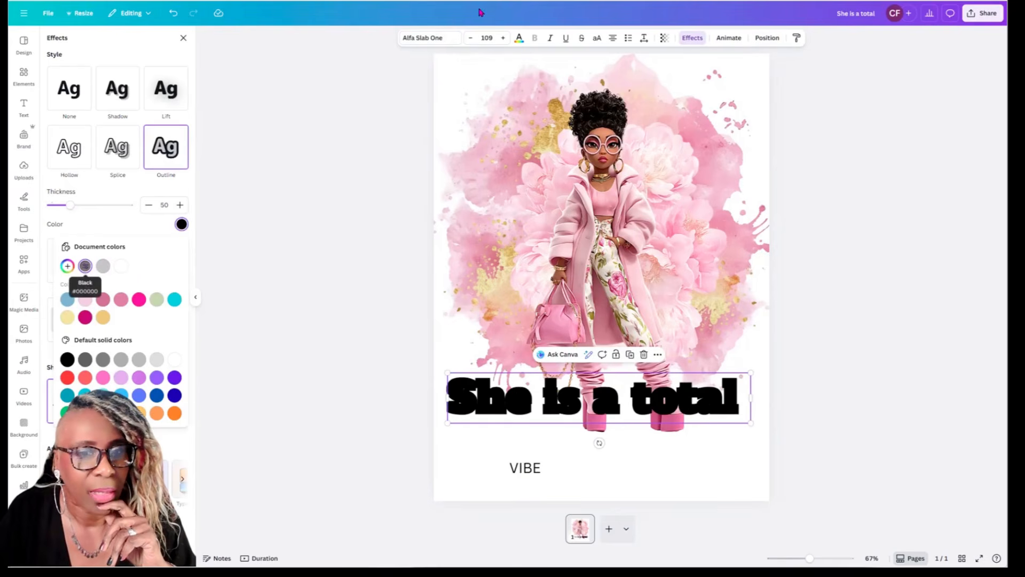
pyautogui.click(518, 37)
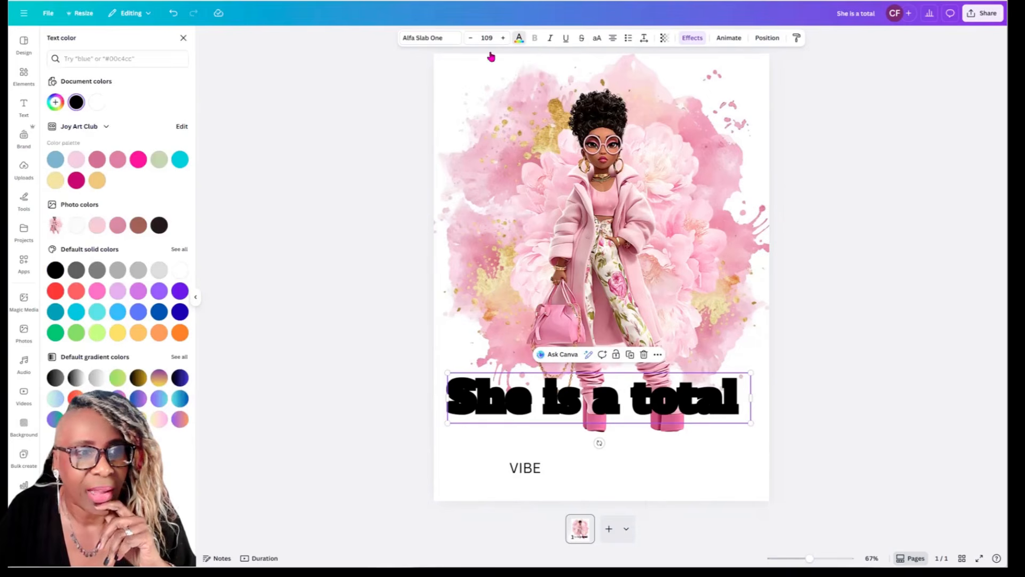
pyautogui.click(97, 225)
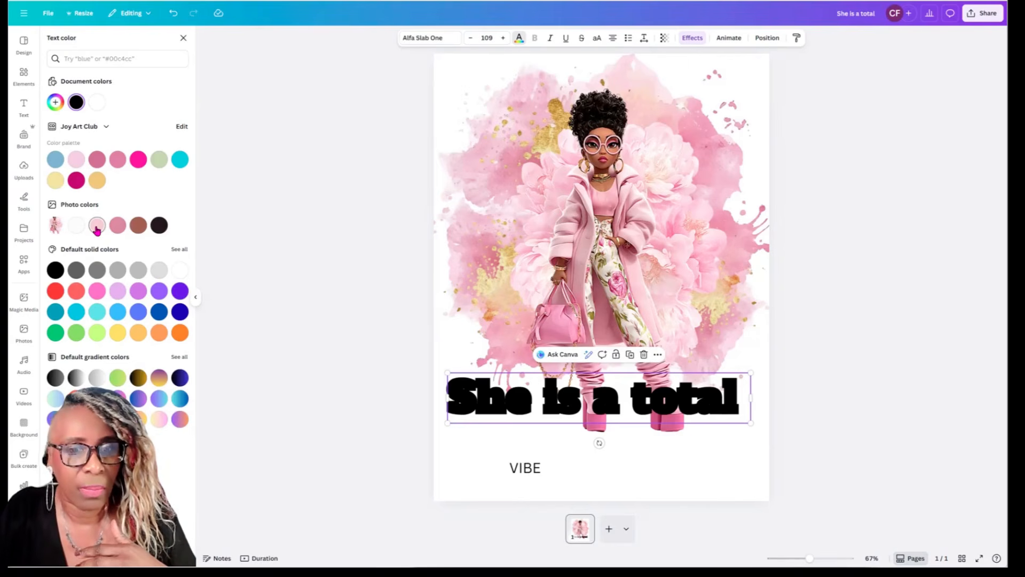
pyautogui.moveTo(623, 397)
pyautogui.mouseDown()
pyautogui.moveTo(625, 366)
pyautogui.moveTo(625, 400)
pyautogui.mouseUp()
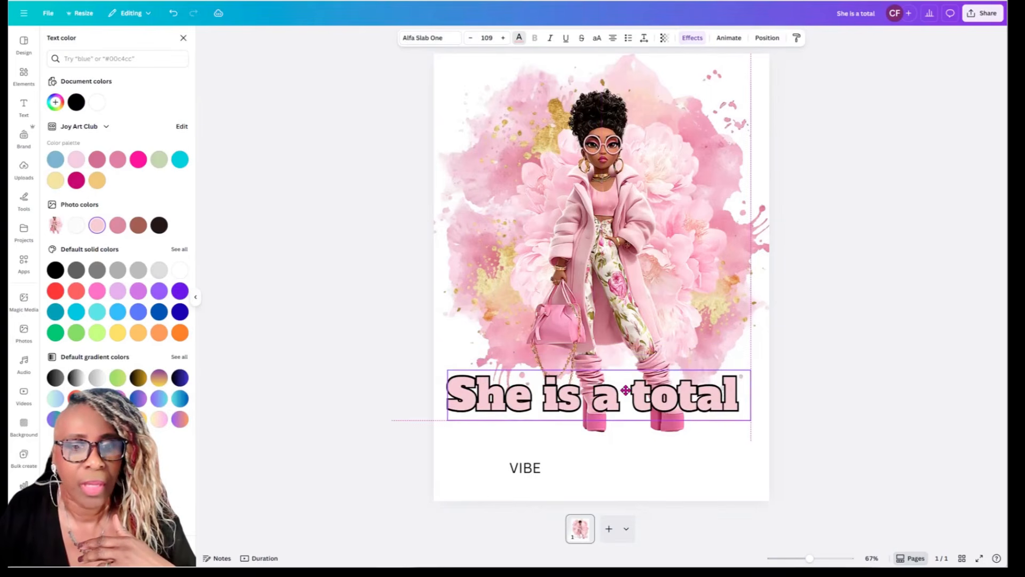
# Try the uploaded Big Baby font on the VIBE text, enlarged to size 296.
pyautogui.click(530, 470)
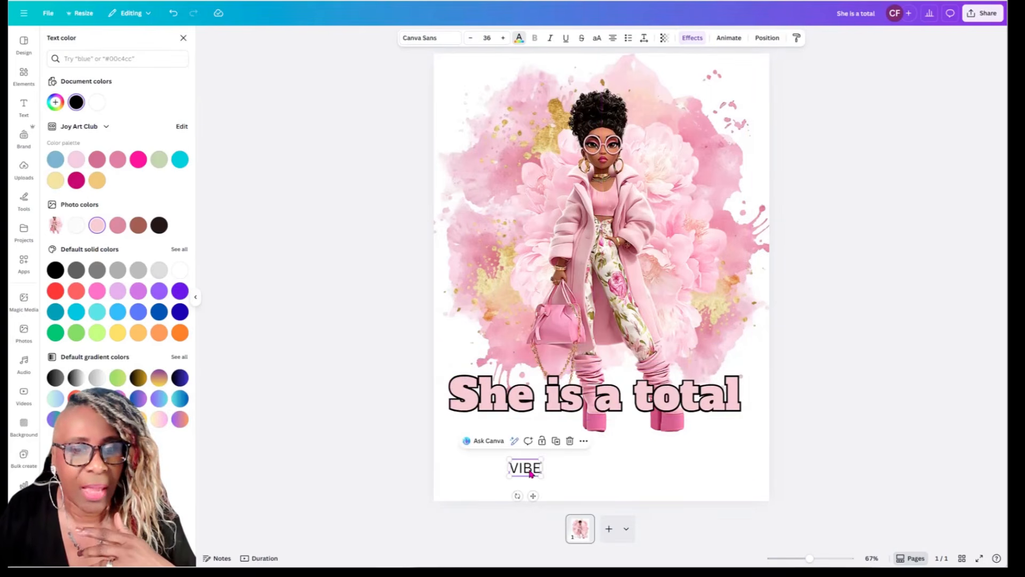
pyautogui.click(428, 37)
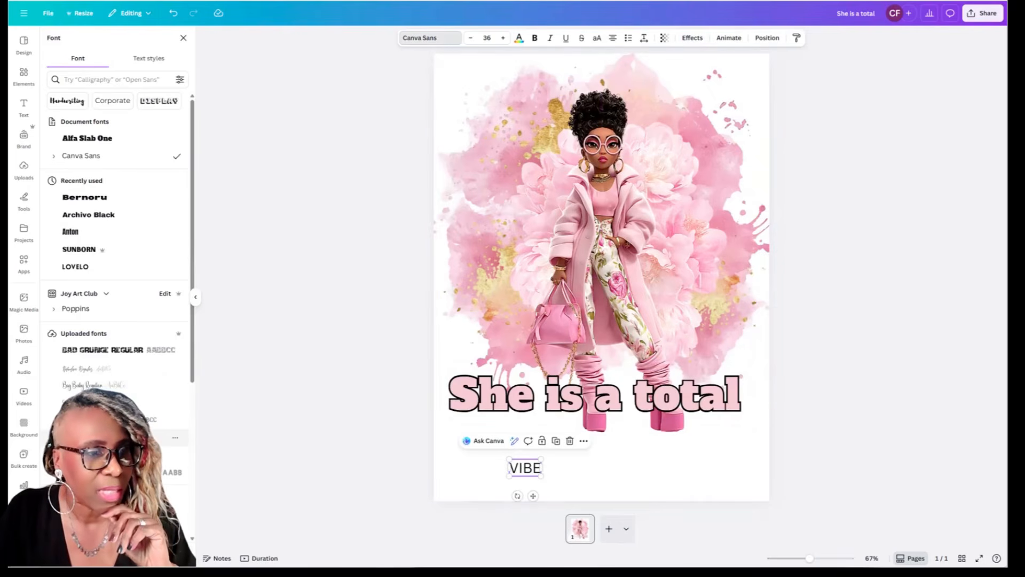
pyautogui.click(108, 387)
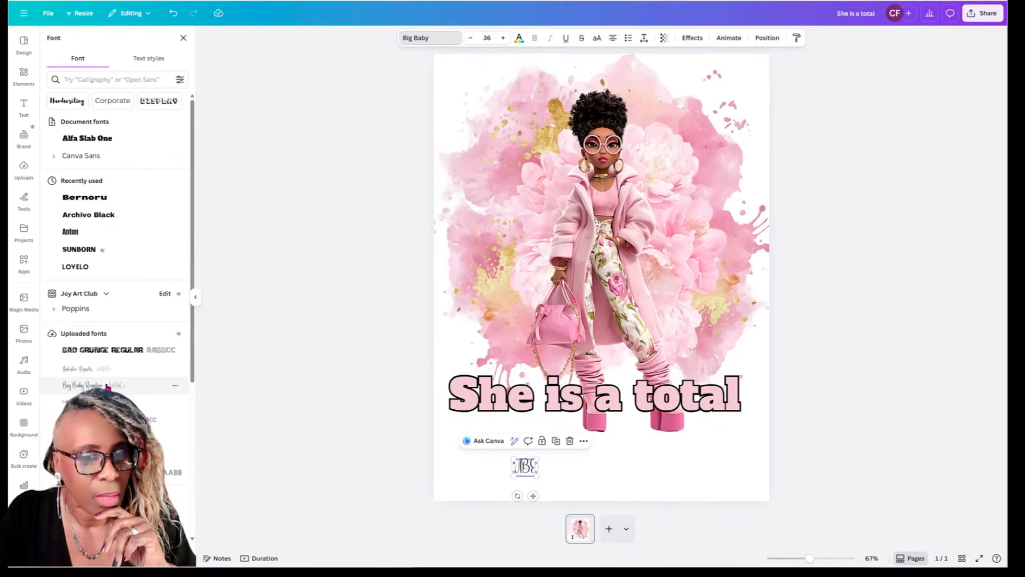
pyautogui.moveTo(538, 458); pyautogui.dragTo(763, 383)
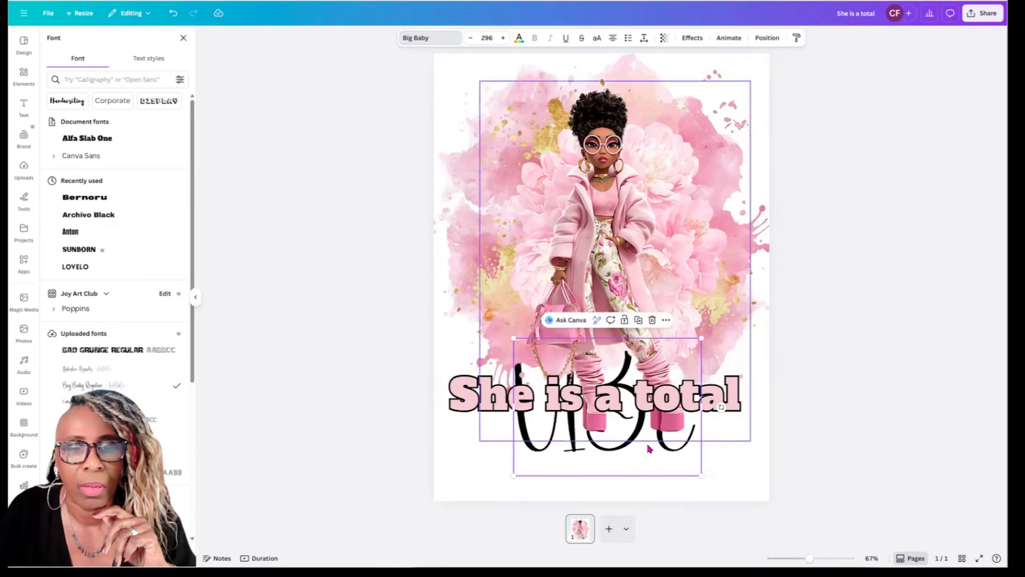
pyautogui.moveTo(653, 464); pyautogui.dragTo(657, 495)
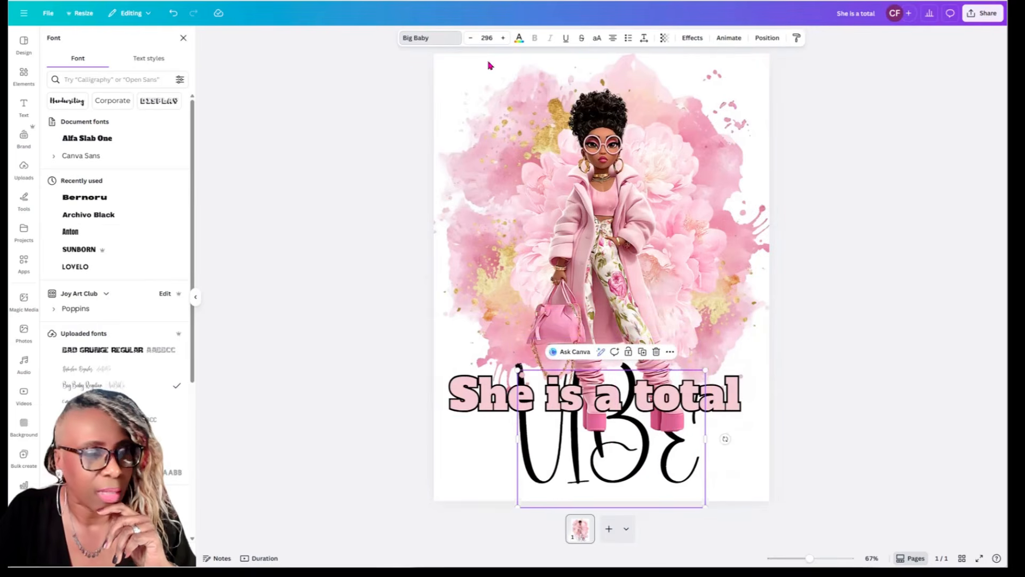
pyautogui.click(173, 13)
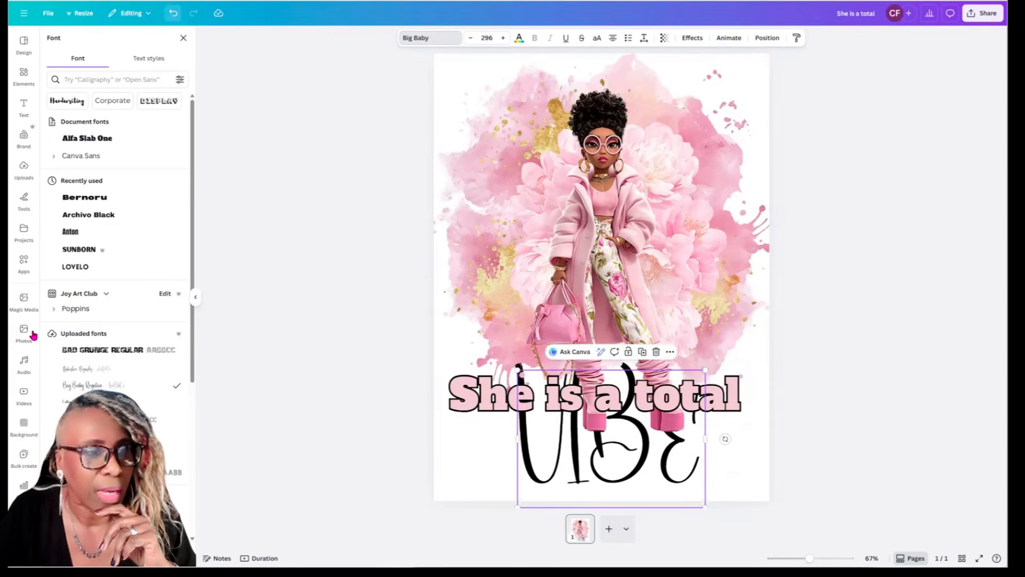
# Set the VIBE text in the Brittany font at size 90 and place it below "She is a total".
pyautogui.scroll(-5, 85, 338)
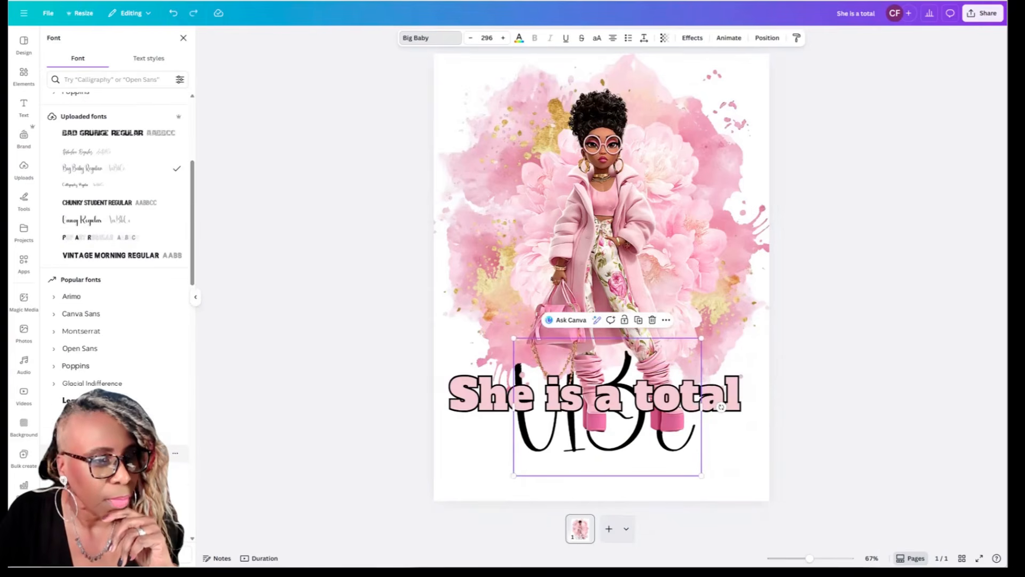
pyautogui.scroll(-4, 88, 347)
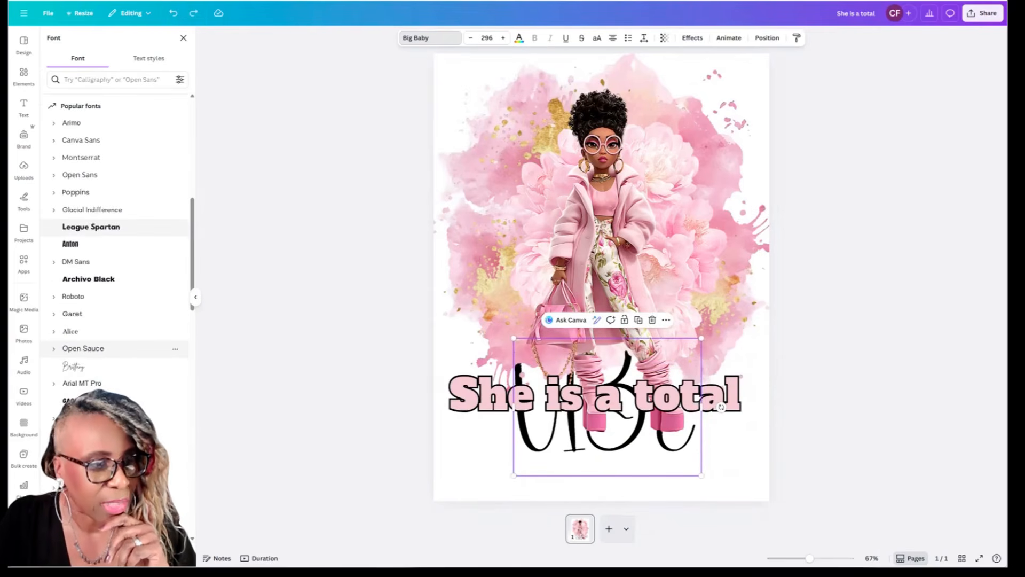
pyautogui.click(75, 368)
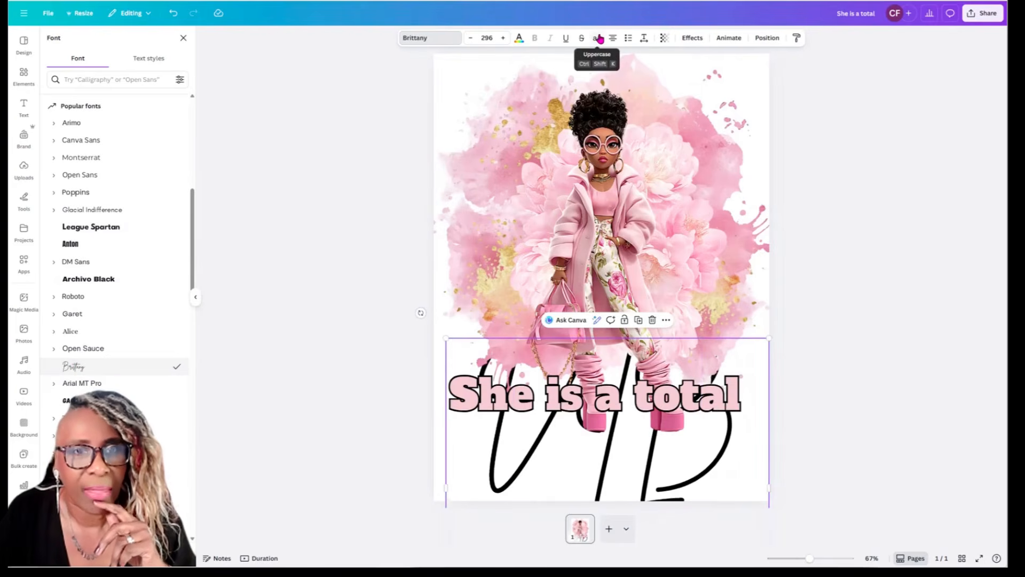
pyautogui.click(487, 37)
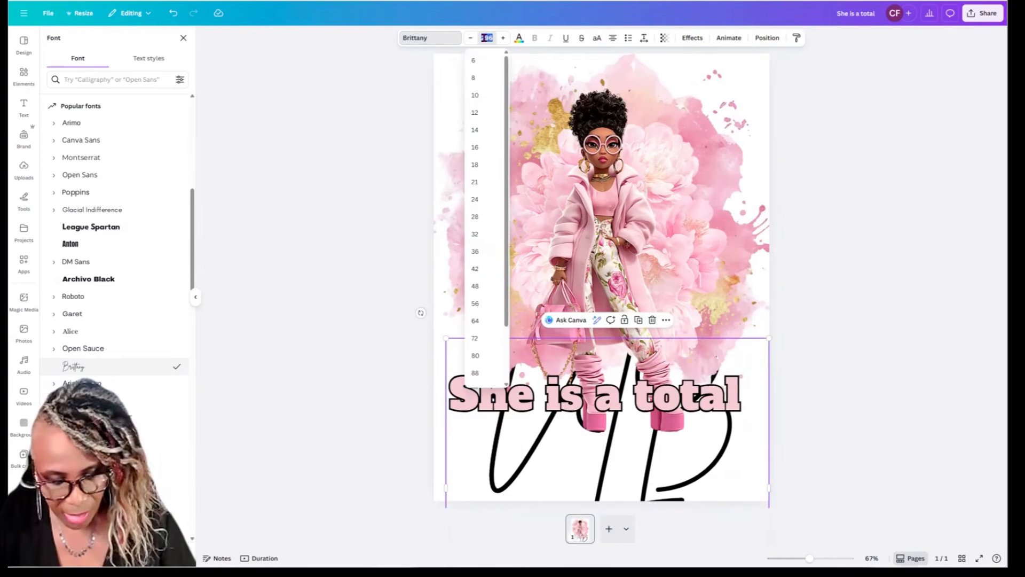
pyautogui.press('Tab')
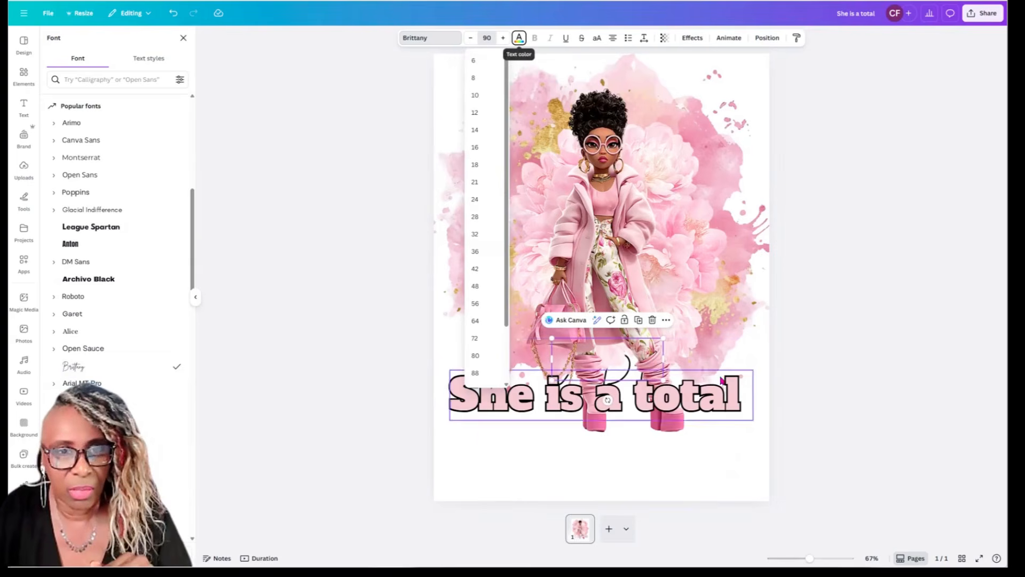
pyautogui.moveTo(635, 397); pyautogui.dragTo(634, 447)
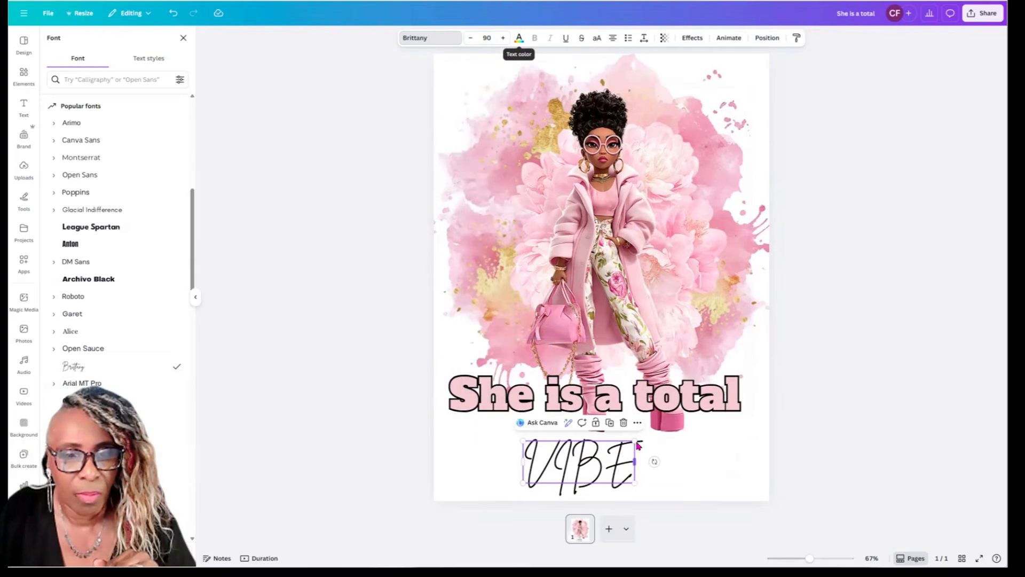
# Enlarge the VIBE text to size 184, letting it overlap the "She is a total" line.
pyautogui.click(596, 39)
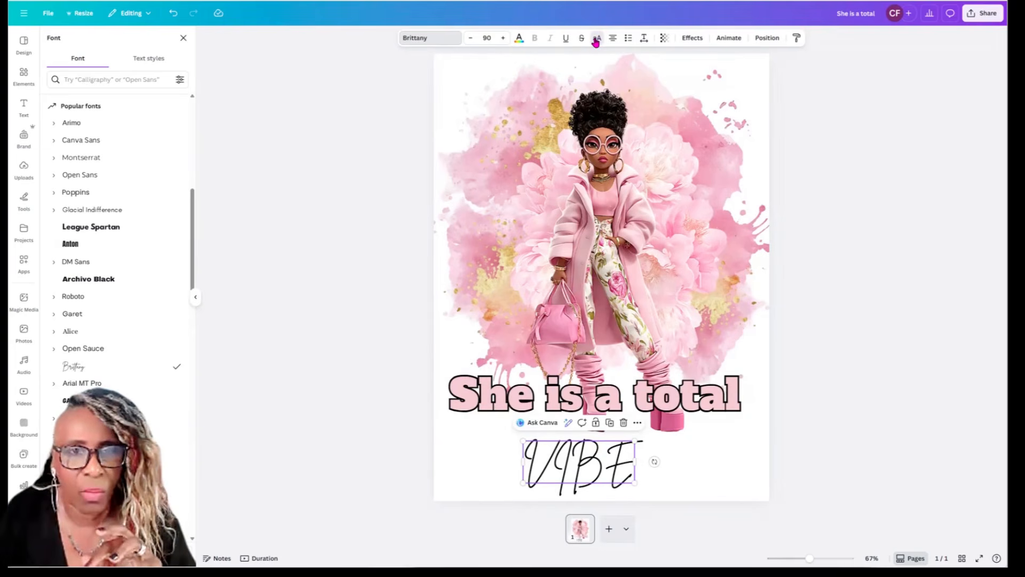
pyautogui.moveTo(637, 439); pyautogui.dragTo(752, 398)
pyautogui.moveTo(636, 468)
pyautogui.mouseDown()
pyautogui.moveTo(614, 465)
pyautogui.moveTo(653, 459)
pyautogui.mouseUp()
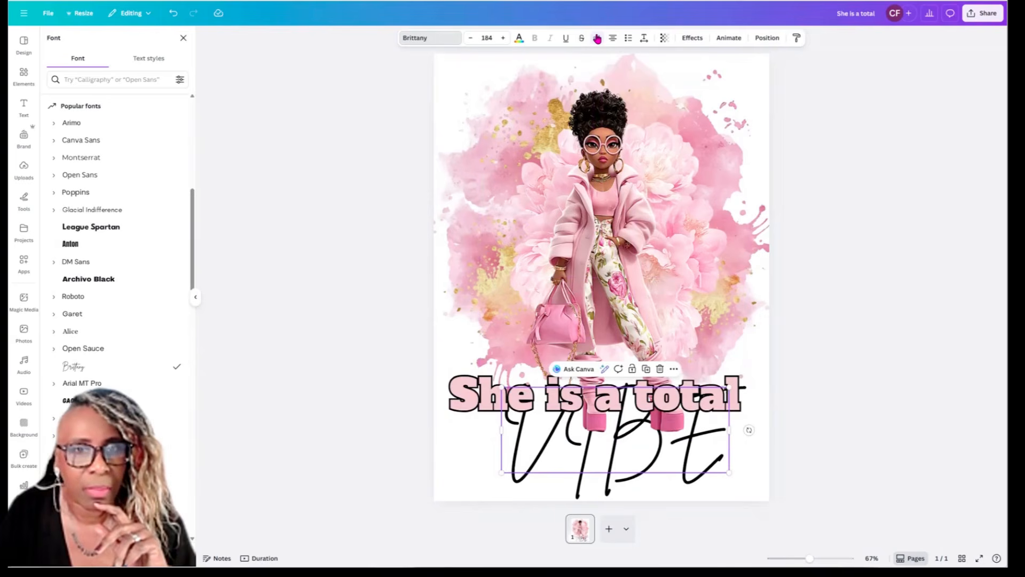
# Replace the word VIBE with "Vibe" in the script text box.
pyautogui.click(601, 465)
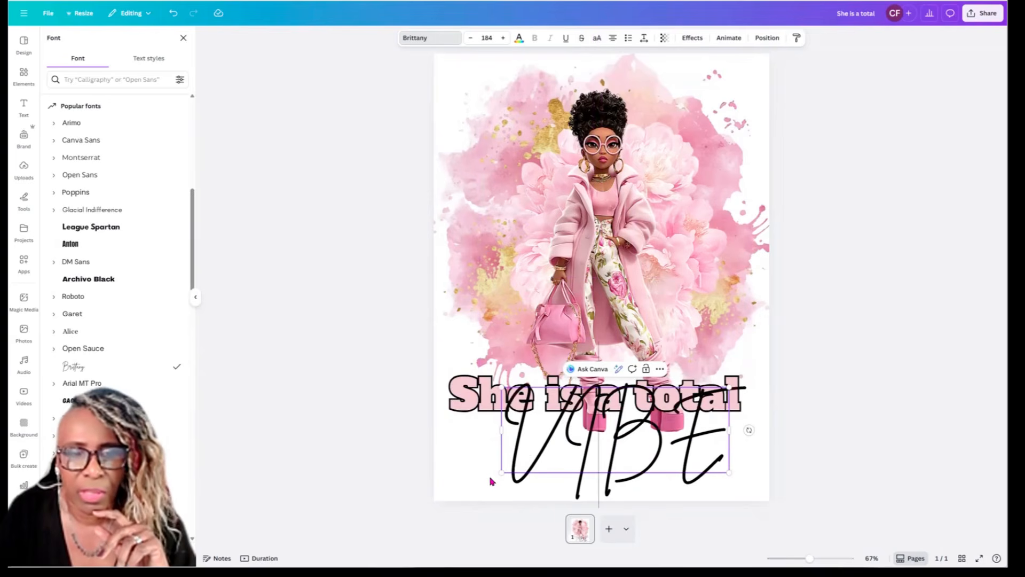
pyautogui.click(550, 452)
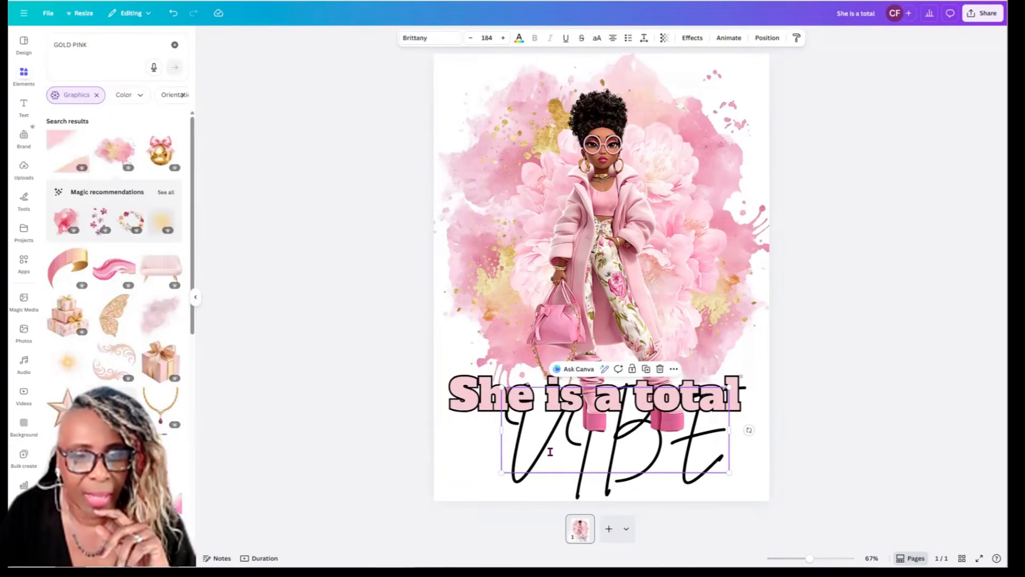
pyautogui.click(550, 451)
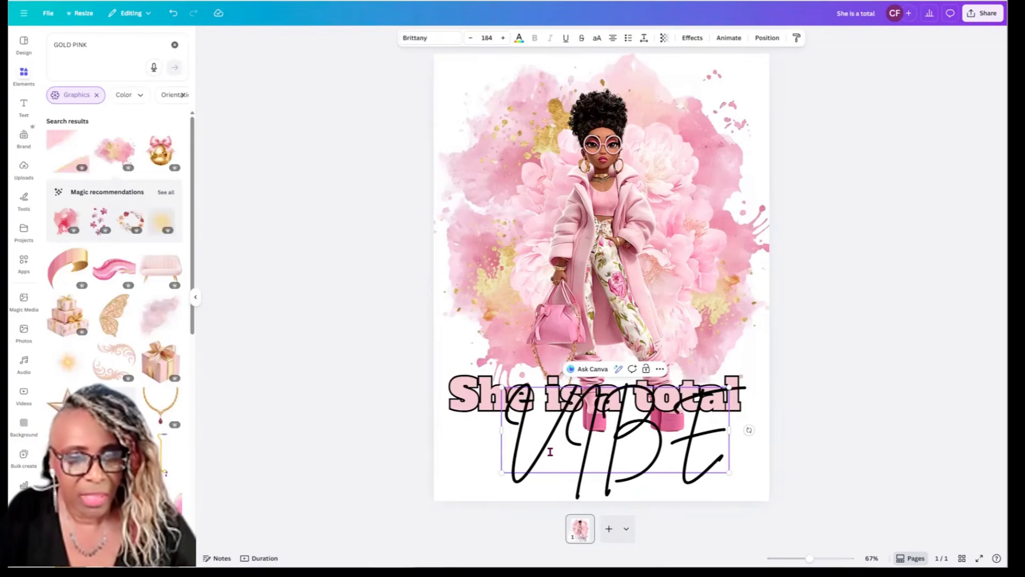
pyautogui.hotkey('ctrl', 'a')
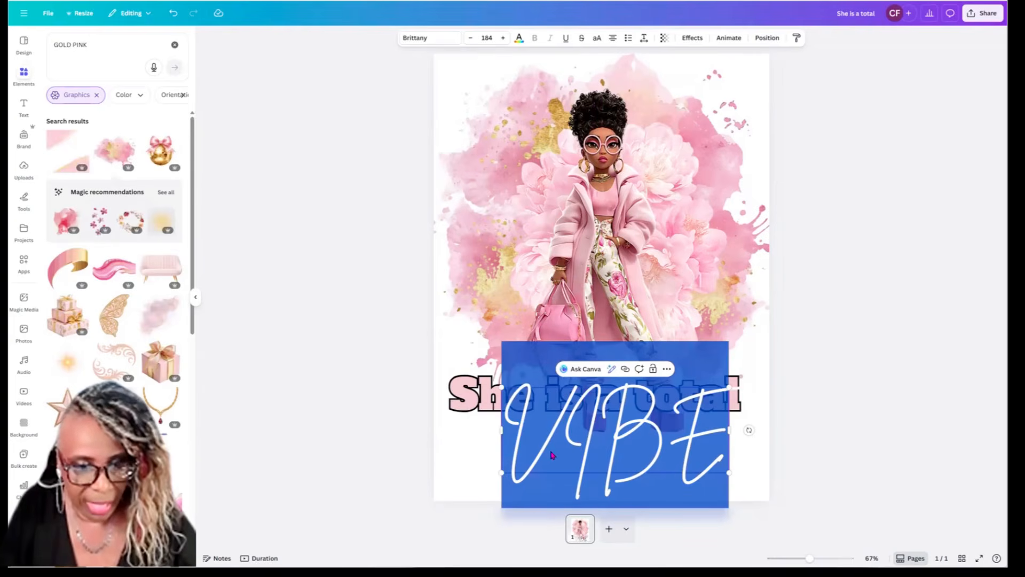
pyautogui.write('Vibe')
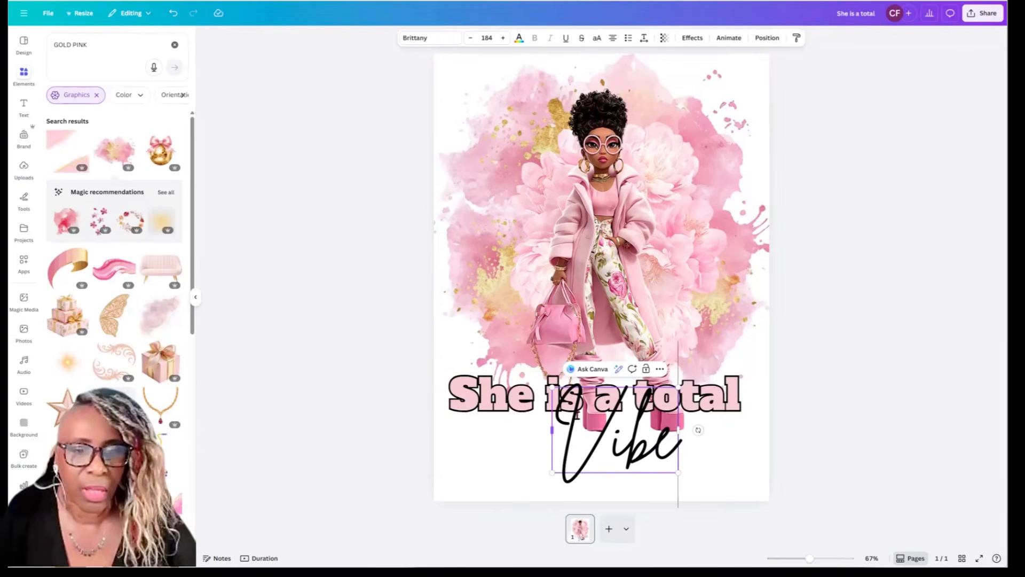
pyautogui.click(510, 452)
# Raise "She is a total" above the woman's boots and place "Vibe" directly beneath it.
pyautogui.moveTo(604, 453); pyautogui.dragTo(598, 464)
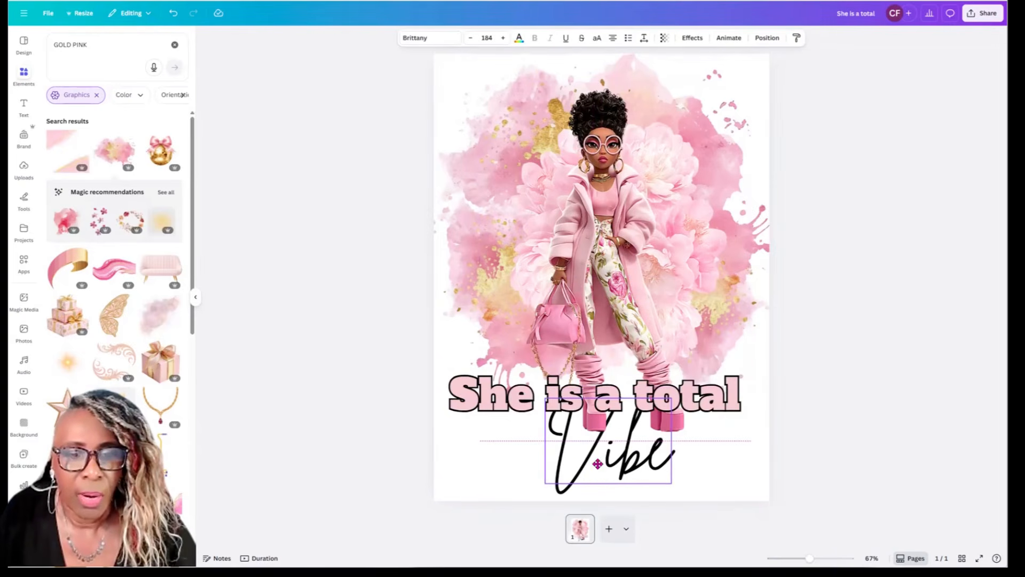
pyautogui.click(559, 409)
pyautogui.moveTo(499, 409); pyautogui.dragTo(502, 368)
pyautogui.moveTo(592, 483)
pyautogui.mouseDown()
pyautogui.moveTo(586, 461)
pyautogui.moveTo(590, 469)
pyautogui.mouseUp()
# Bring the "Vibe" text to the front and enlarge it to size 269 across the woman's boots.
pyautogui.rightClick(579, 458)
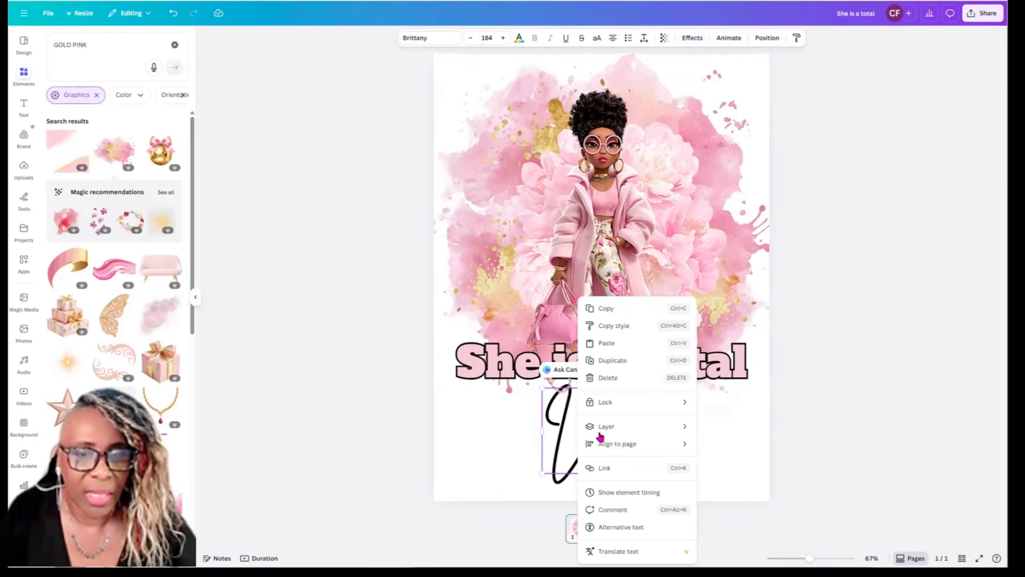
pyautogui.moveTo(602, 429)
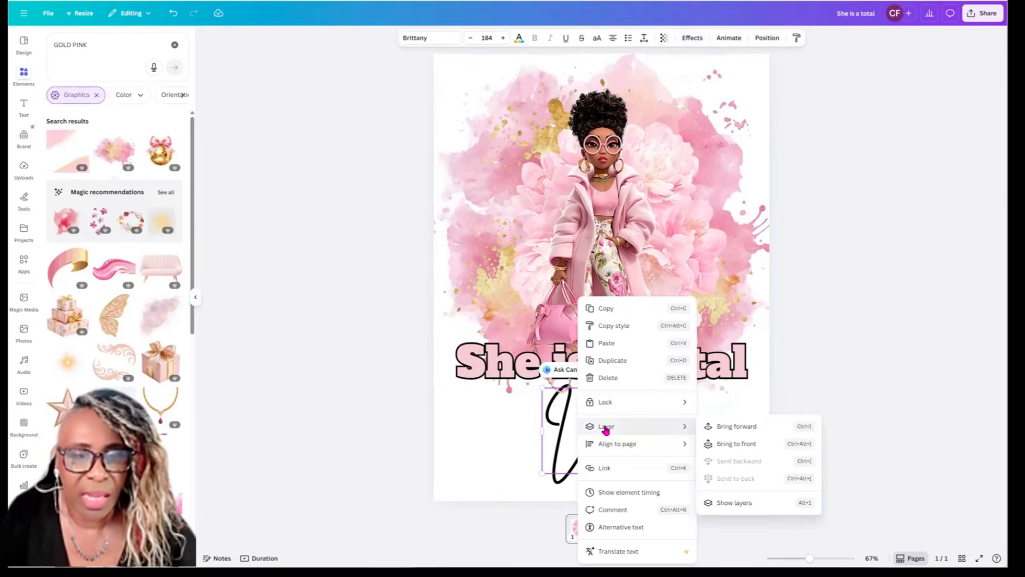
pyautogui.click(750, 445)
pyautogui.moveTo(639, 443); pyautogui.dragTo(628, 444)
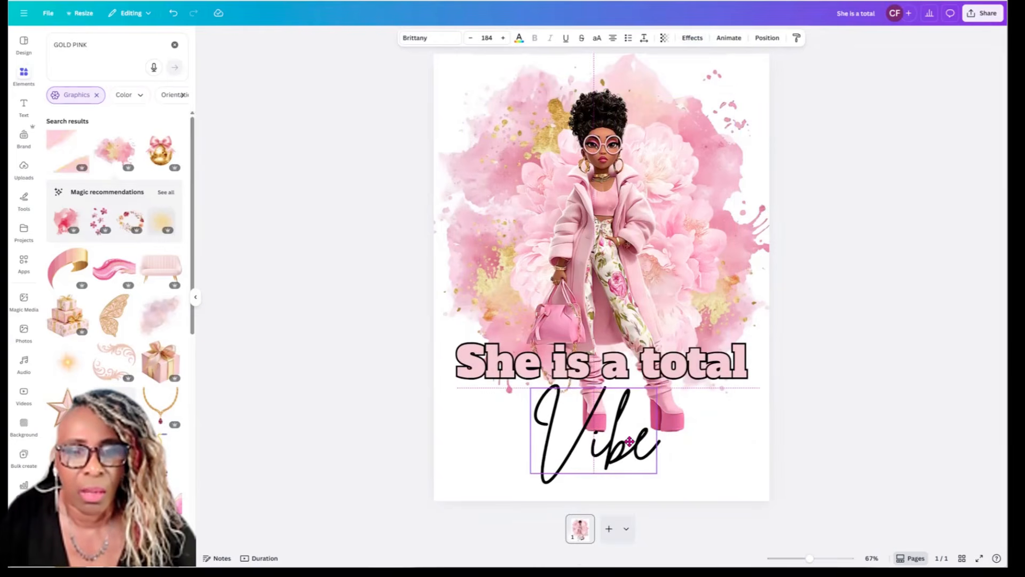
pyautogui.moveTo(657, 389); pyautogui.dragTo(715, 348)
pyautogui.moveTo(662, 455); pyautogui.dragTo(654, 458)
# Move "She is a total" to the top of the page, lower the woman beneath it and shift "Vibe" slightly left.
pyautogui.click(710, 363)
pyautogui.moveTo(710, 363); pyautogui.dragTo(718, 80)
pyautogui.click(627, 257)
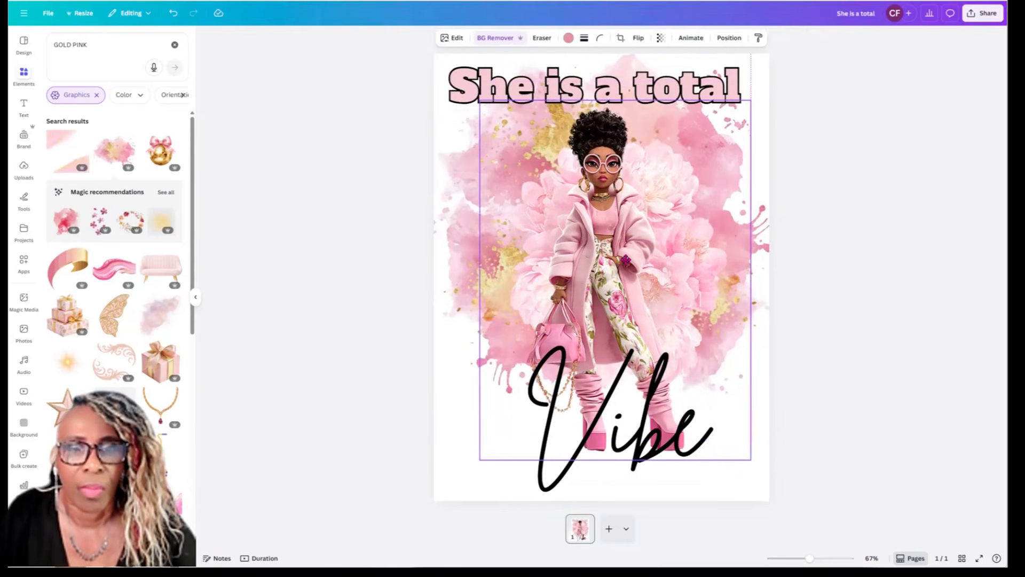
pyautogui.moveTo(620, 451)
pyautogui.mouseDown()
pyautogui.moveTo(657, 453)
pyautogui.moveTo(632, 448)
pyautogui.mouseUp()
# Try the Outline effect on the "Vibe" text, and replace it with the Neon effect.
pyautogui.click(643, 449)
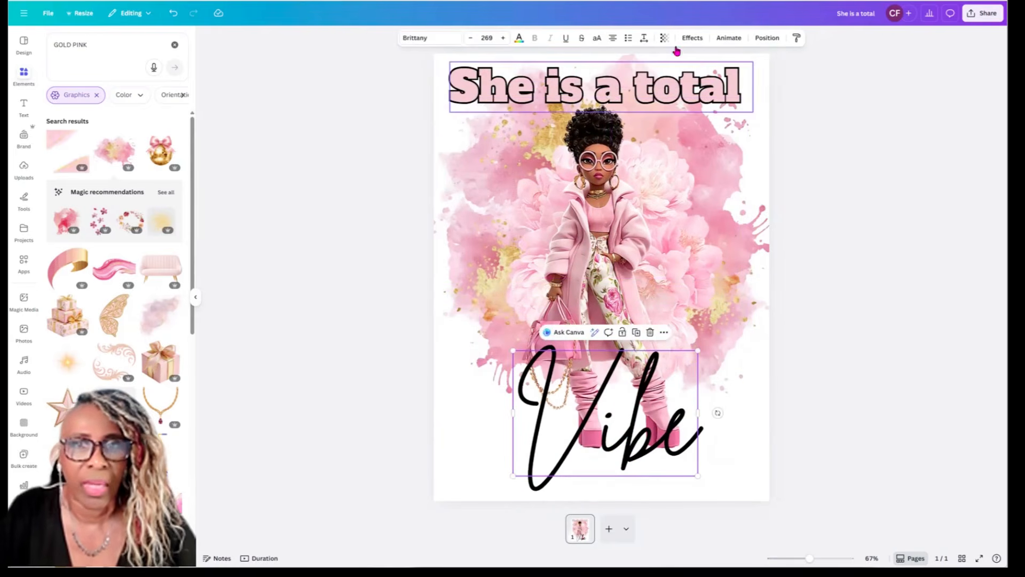
pyautogui.click(691, 38)
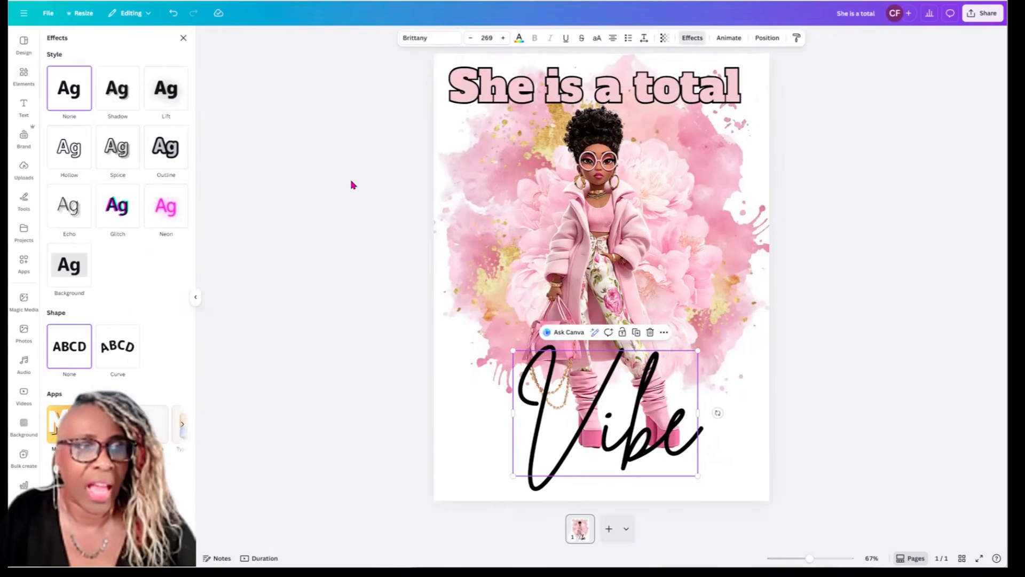
pyautogui.click(160, 161)
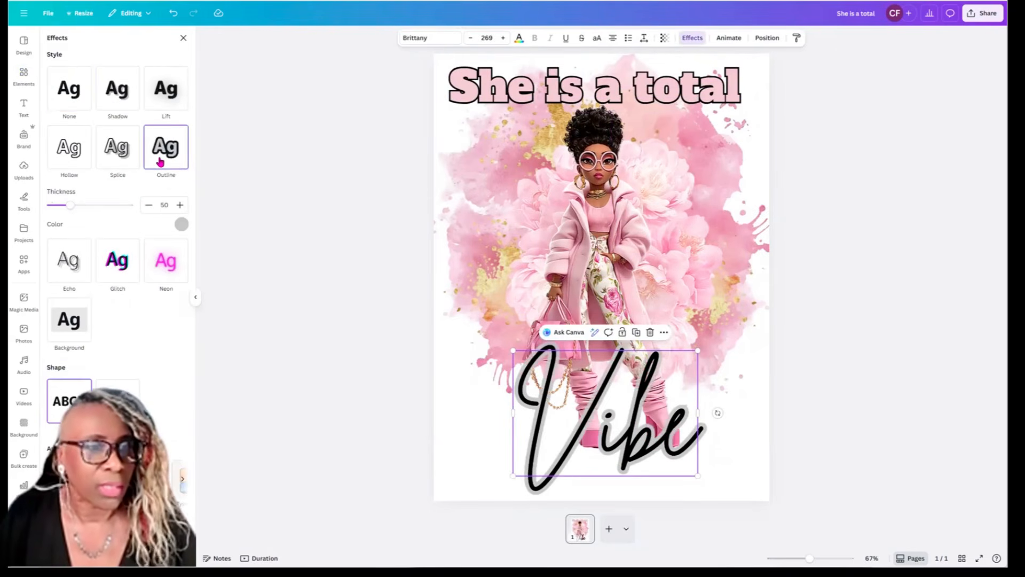
pyautogui.click(165, 263)
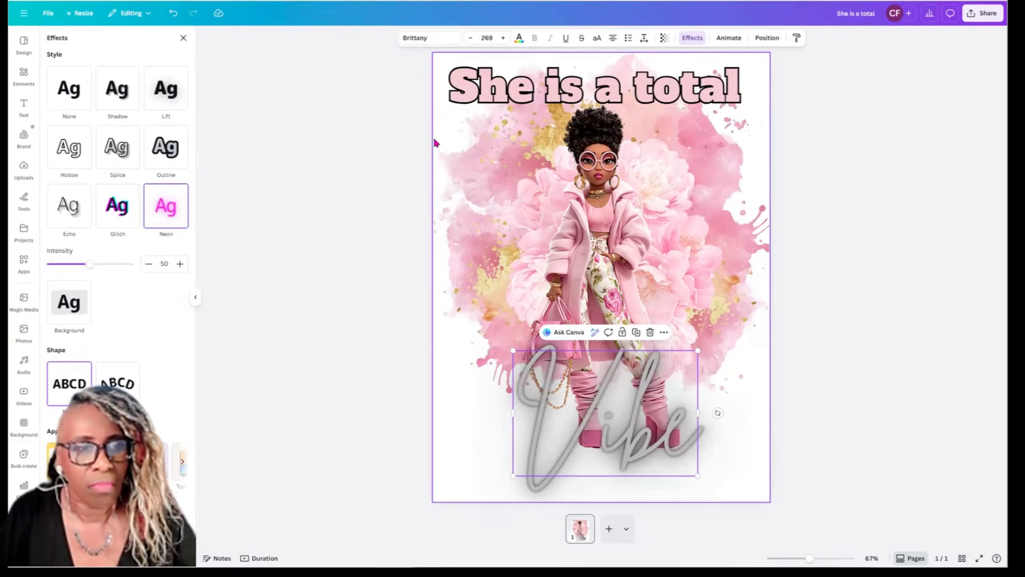
# Try hot pink and gold on the neon "Vibe" text, and settle on light pink from the document colors.
pyautogui.click(517, 38)
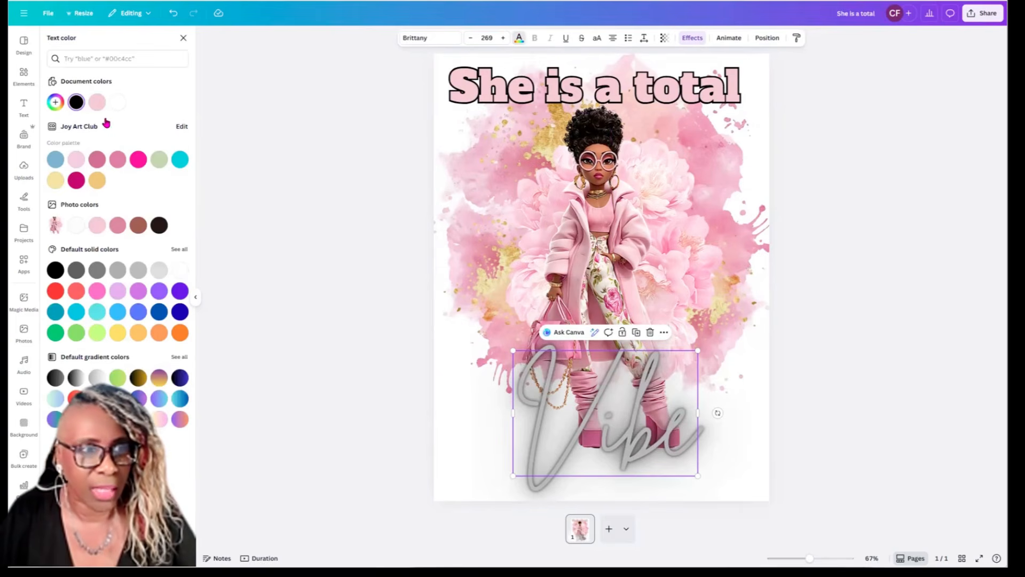
pyautogui.click(98, 104)
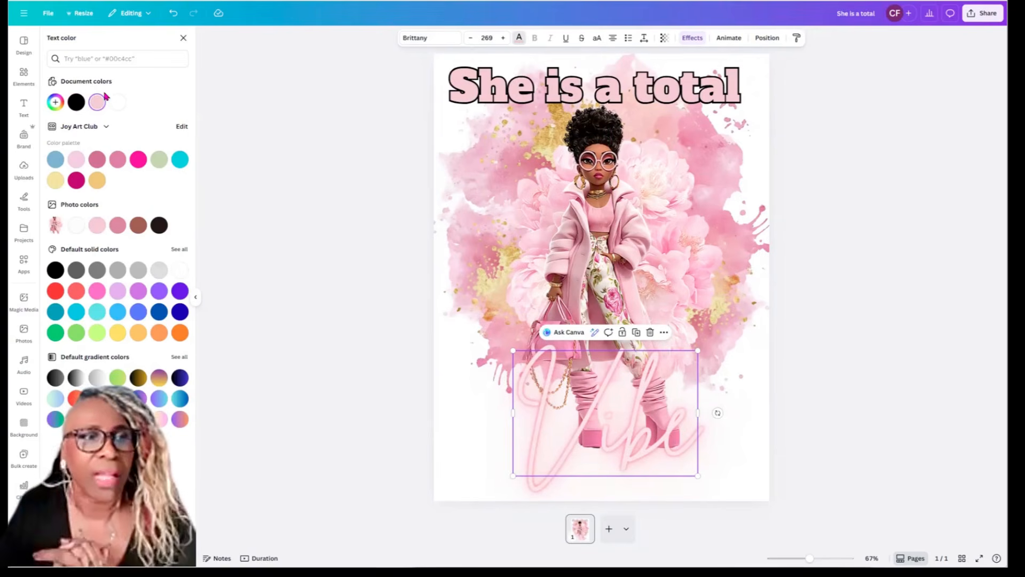
pyautogui.click(137, 160)
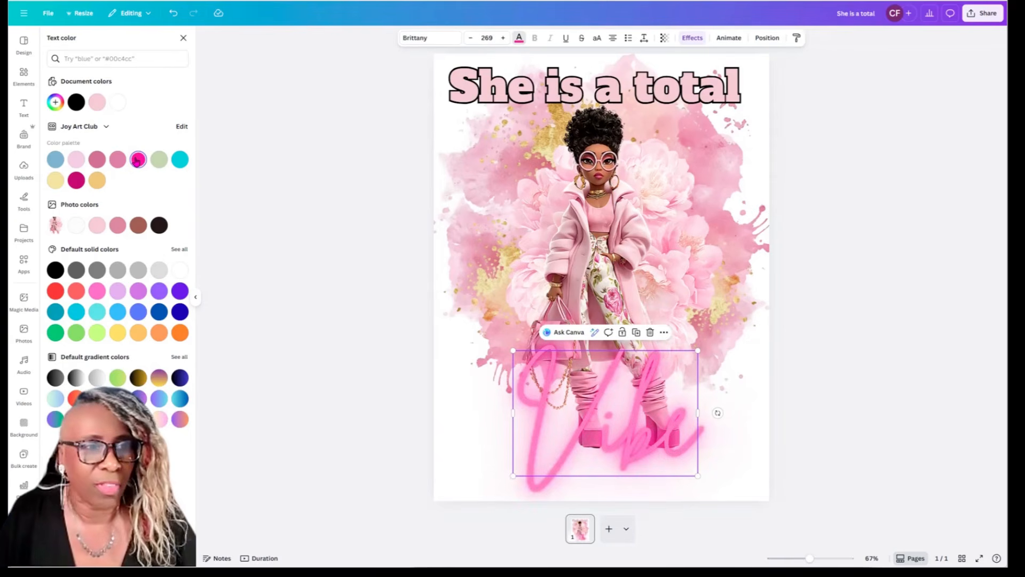
pyautogui.click(95, 181)
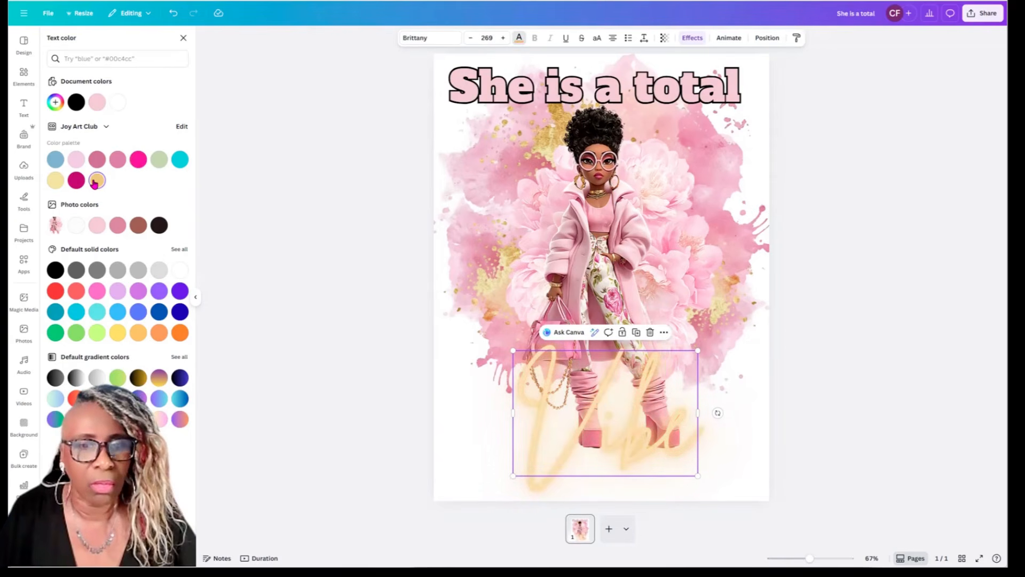
pyautogui.click(97, 103)
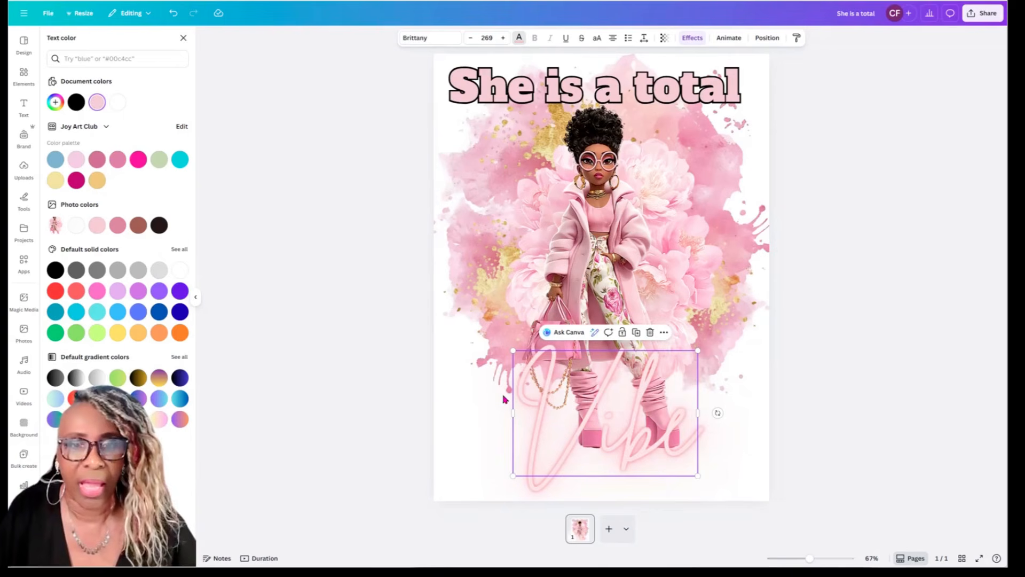
# Enlarge "Vibe" to size 276 and stretch "She is a total" larger across nearly the full page width.
pyautogui.moveTo(512, 349)
pyautogui.mouseDown()
pyautogui.moveTo(497, 350)
pyautogui.moveTo(511, 358)
pyautogui.mouseUp()
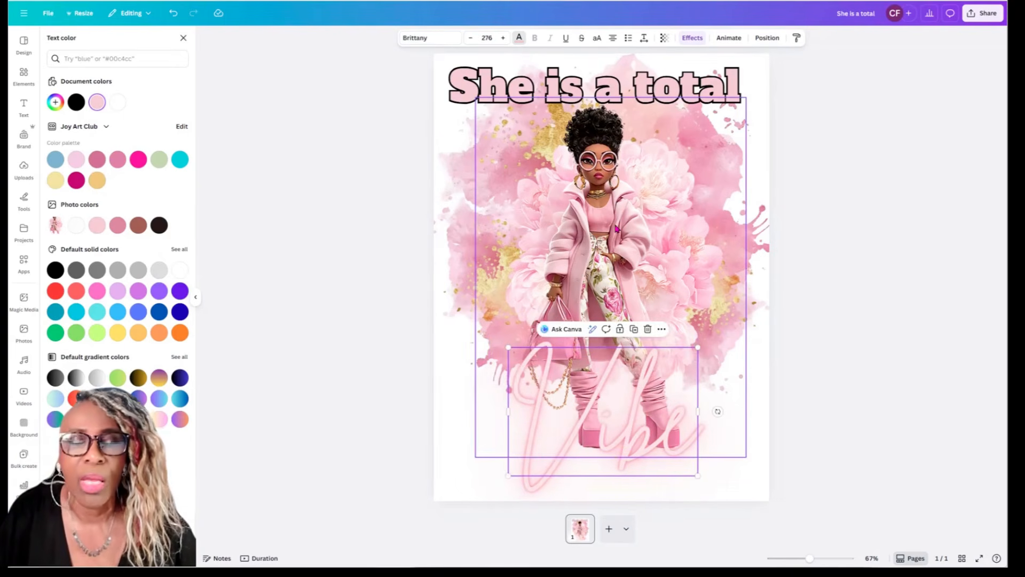
pyautogui.click(745, 270)
pyautogui.click(762, 328)
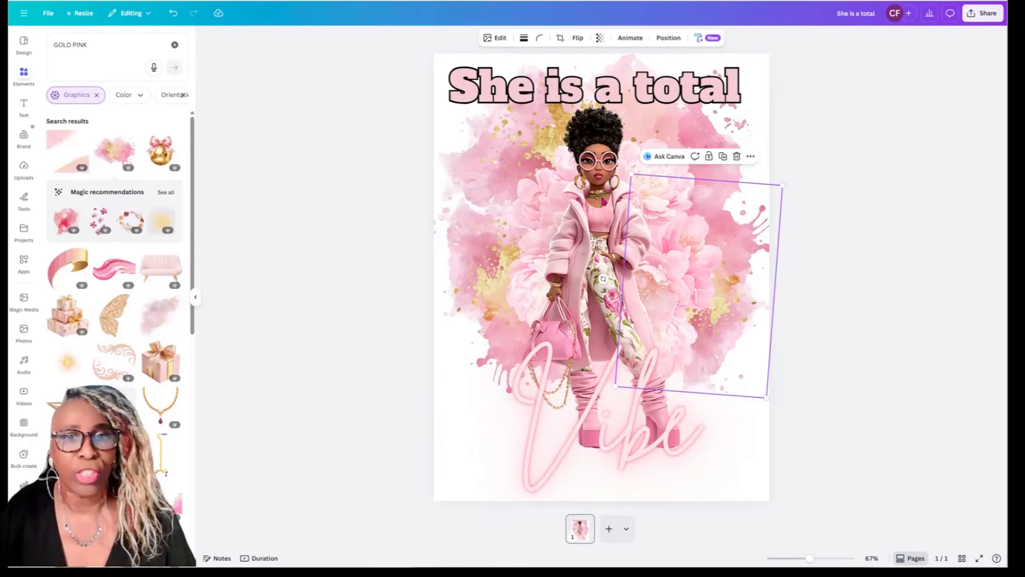
pyautogui.moveTo(667, 95); pyautogui.dragTo(660, 86)
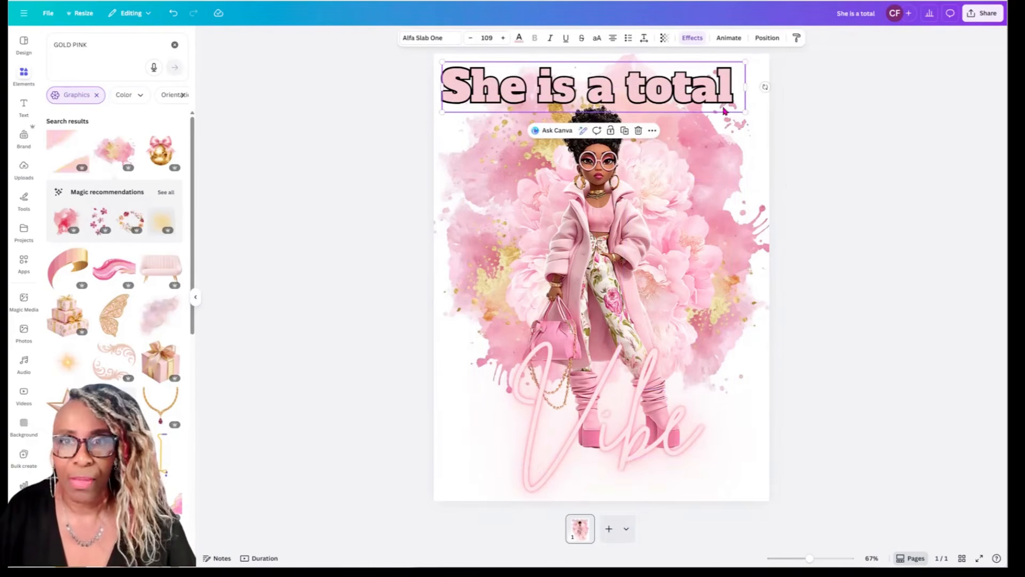
pyautogui.moveTo(745, 112); pyautogui.dragTo(761, 123)
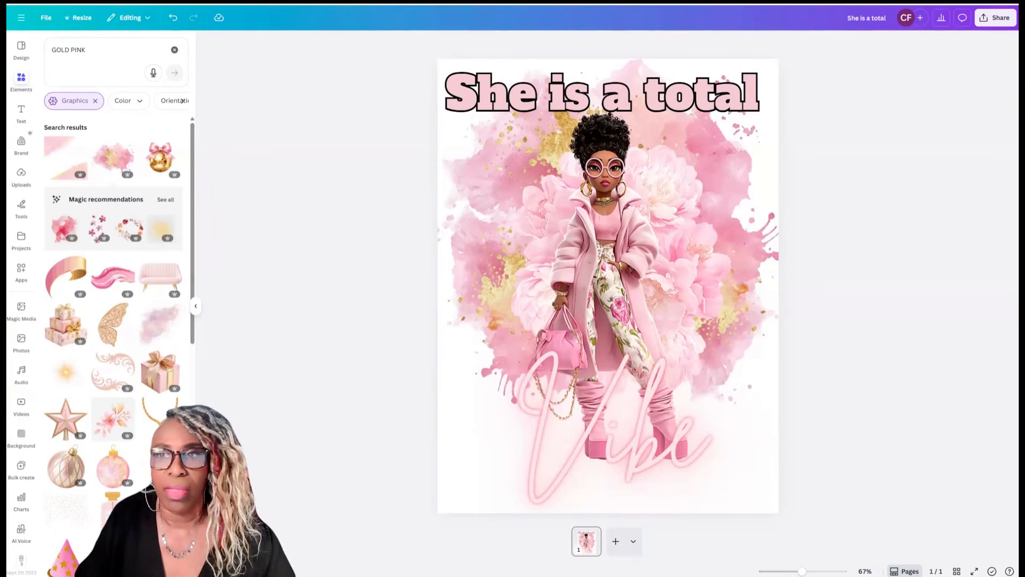
# Download the design as a PNG with a transparent background at size 3 (4,500 x 6,000 px).
pyautogui.click(994, 21)
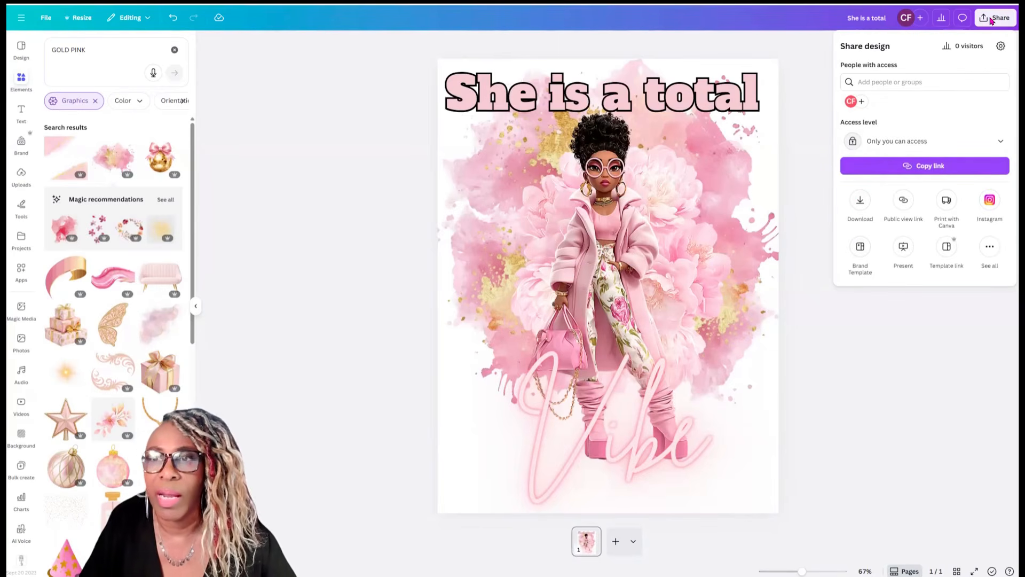
pyautogui.click(860, 206)
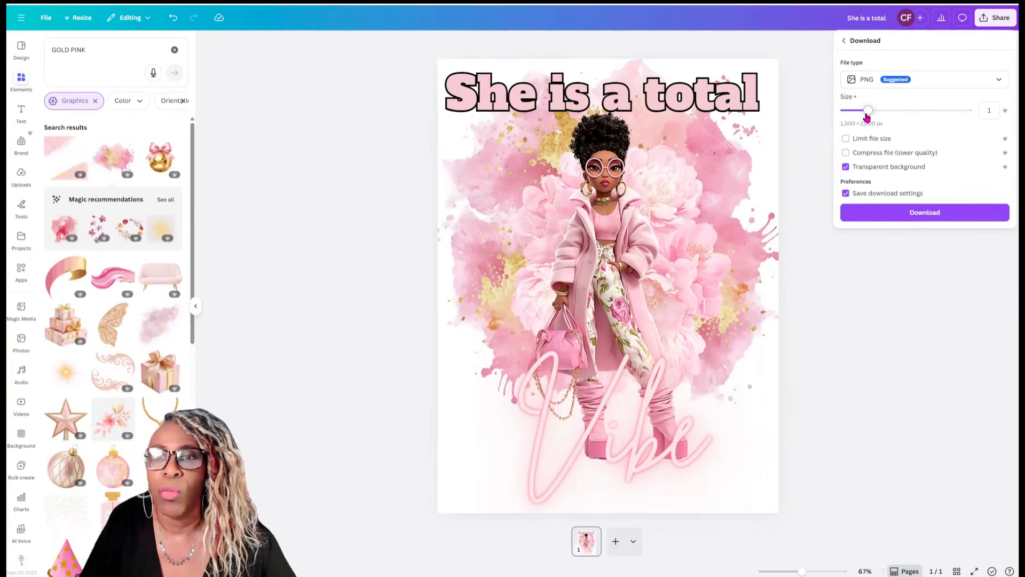
pyautogui.moveTo(868, 116); pyautogui.dragTo(962, 120)
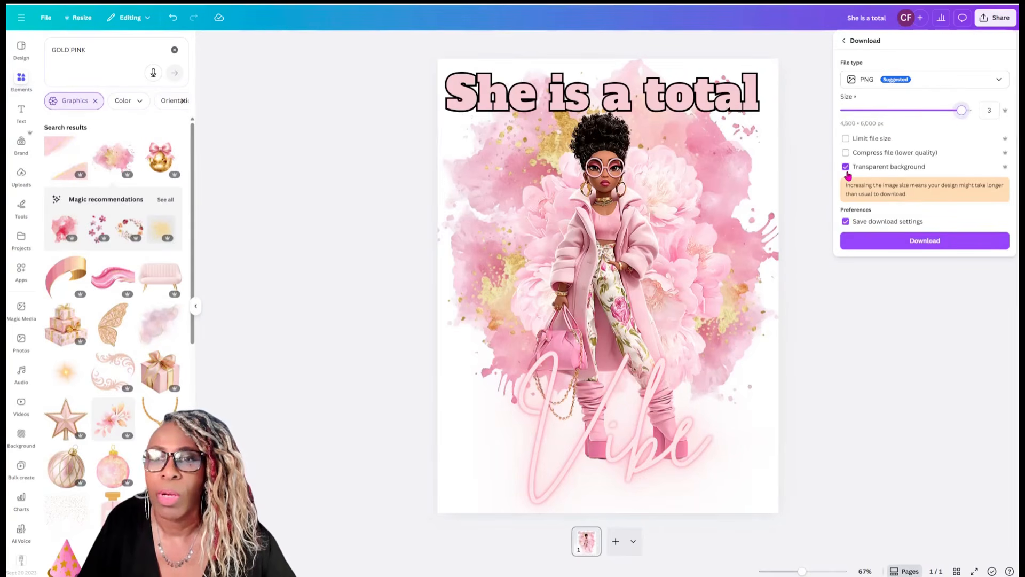
pyautogui.click(902, 250)
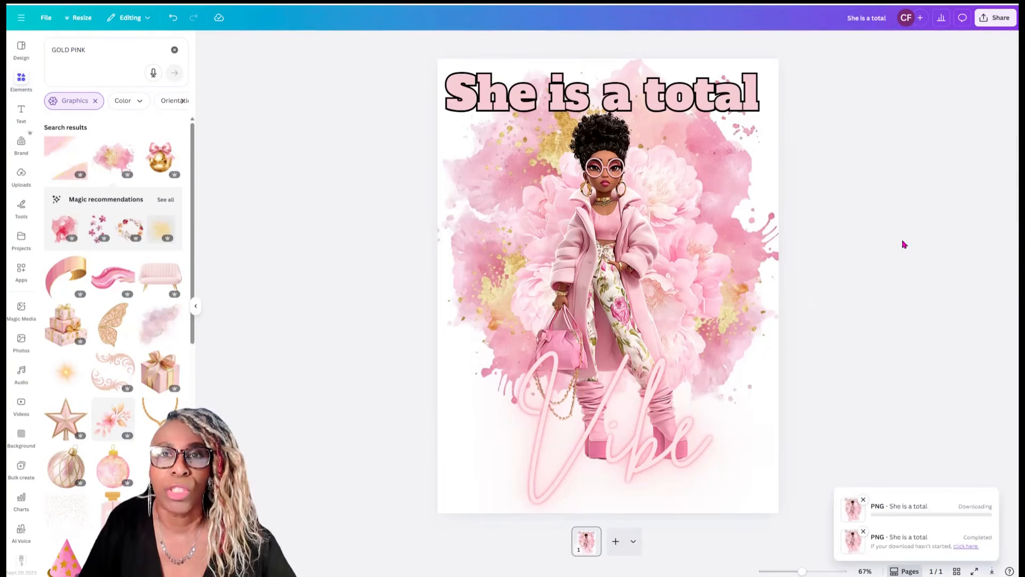